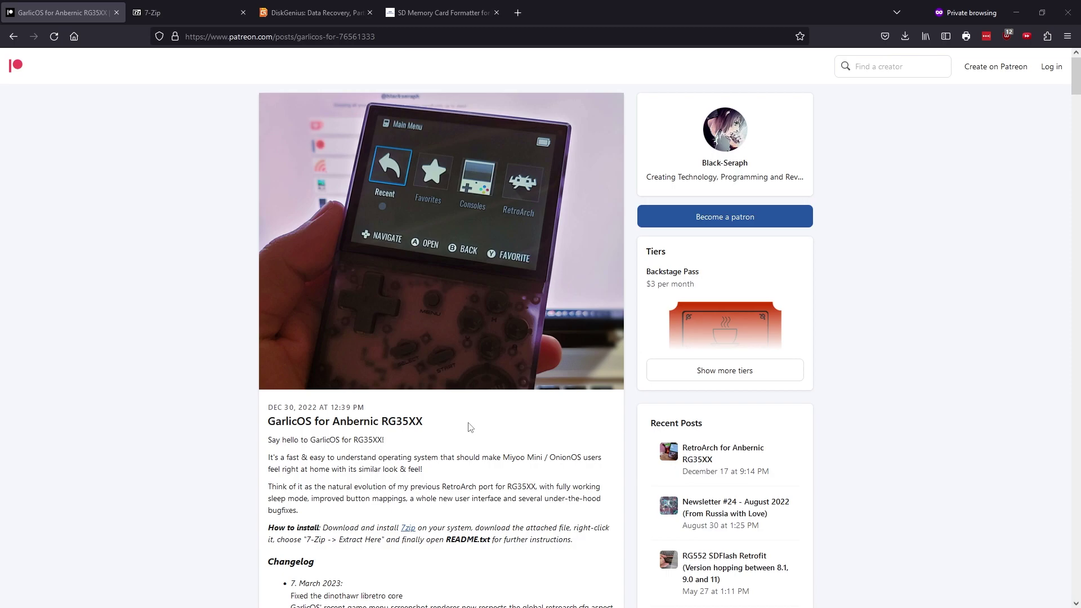
- Scroll through the GarlicOS changelog post, then switch to the balenaEtcher tab
scroll(470, 427, "down", 20)
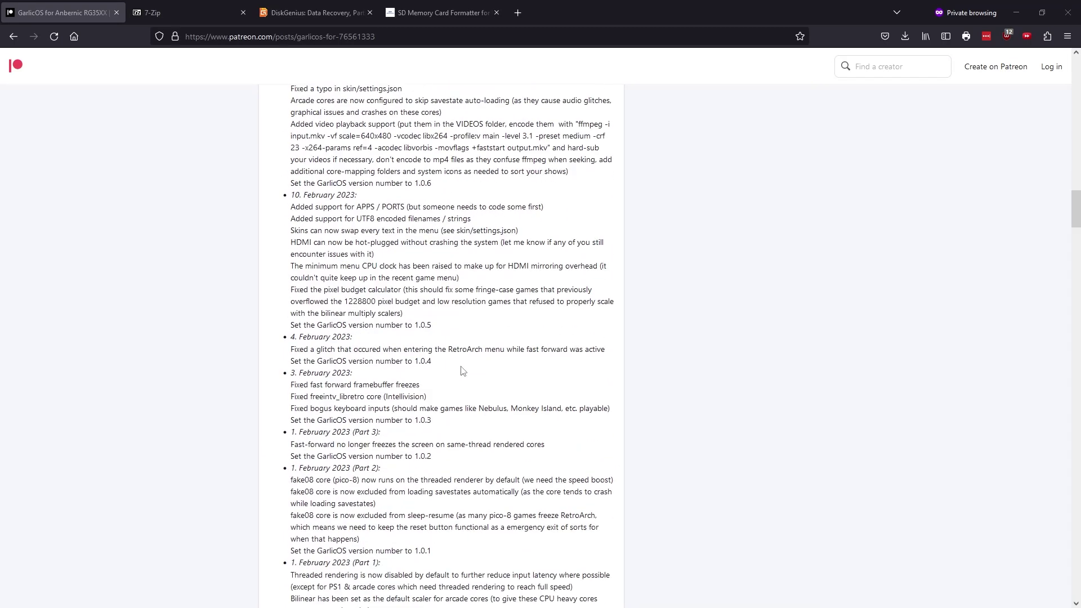
scroll(463, 348, "down", 20)
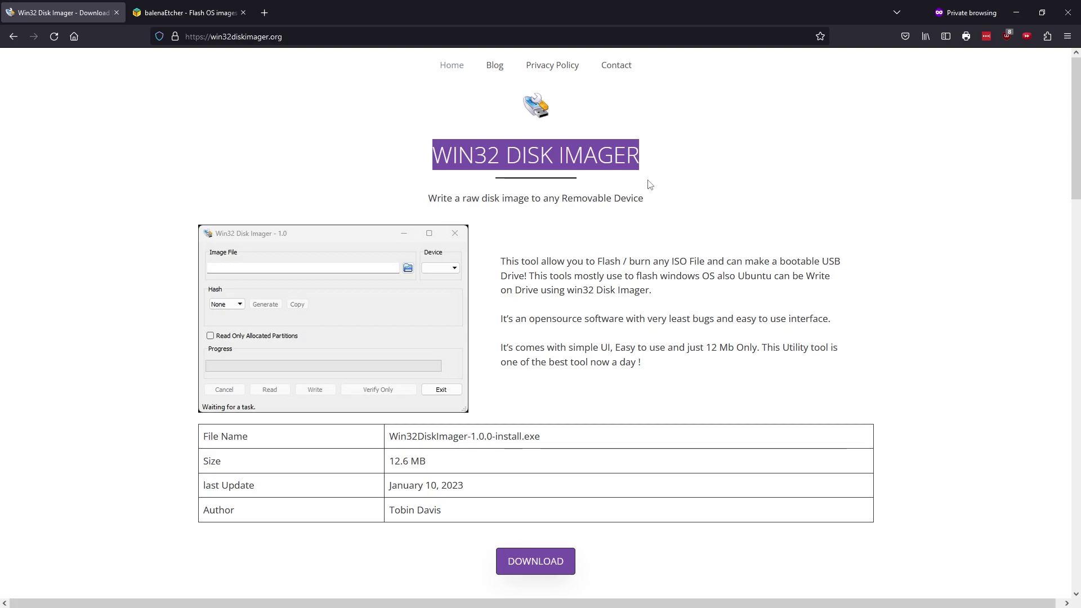
left_click(183, 9)
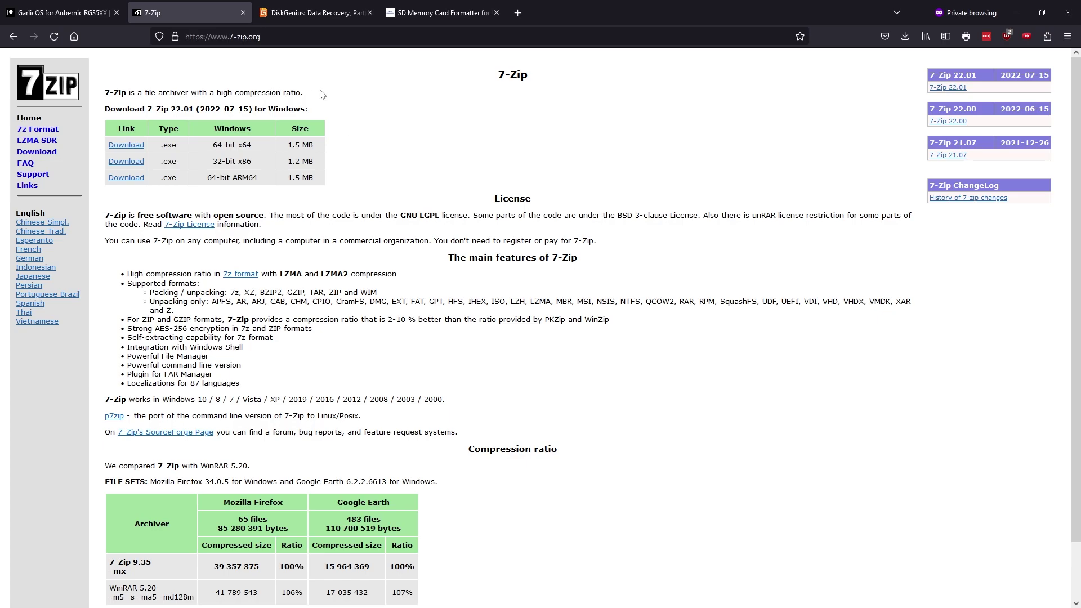
- View the DiskGenius homepage tab, then the SD Memory Card Formatter download tab
left_click(315, 13)
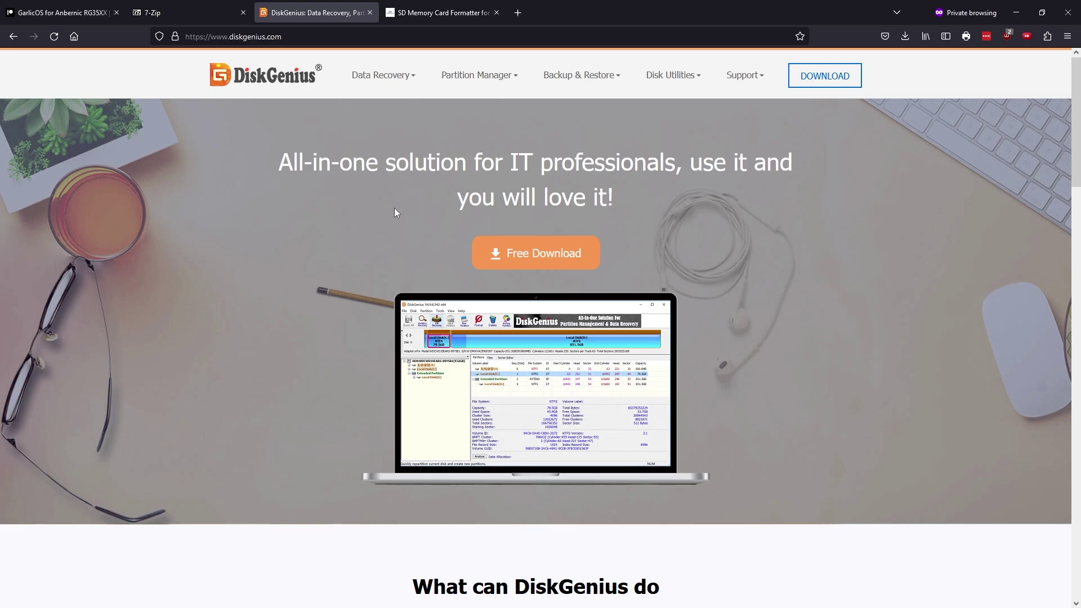
left_click(454, 9)
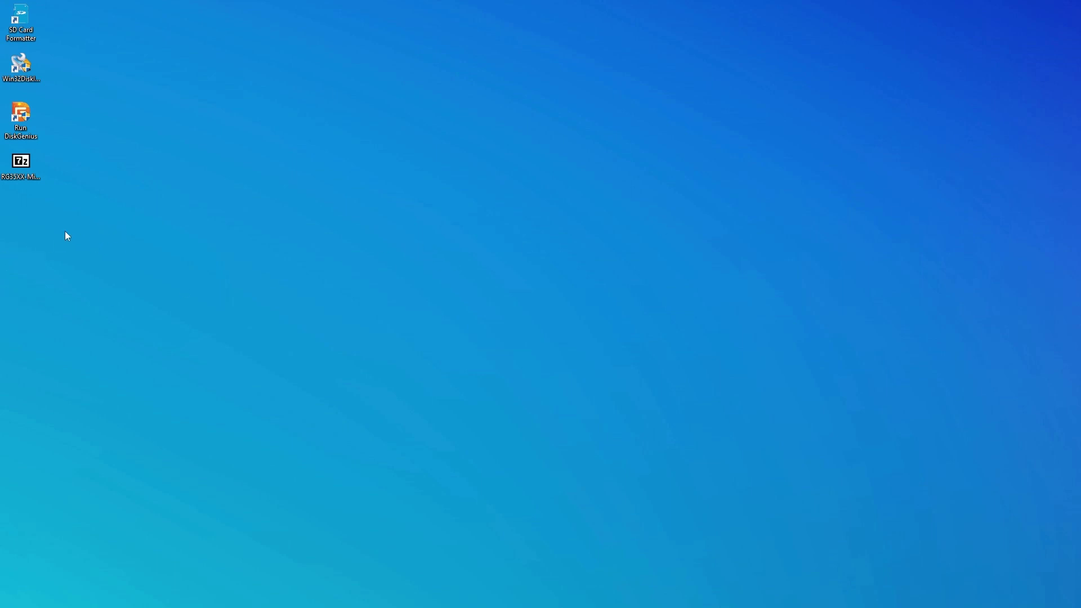
- Extract the RG35XX .7z archive with 7-Zip into an RG35XX-MicroSDCardImage folder
right_click(26, 164)
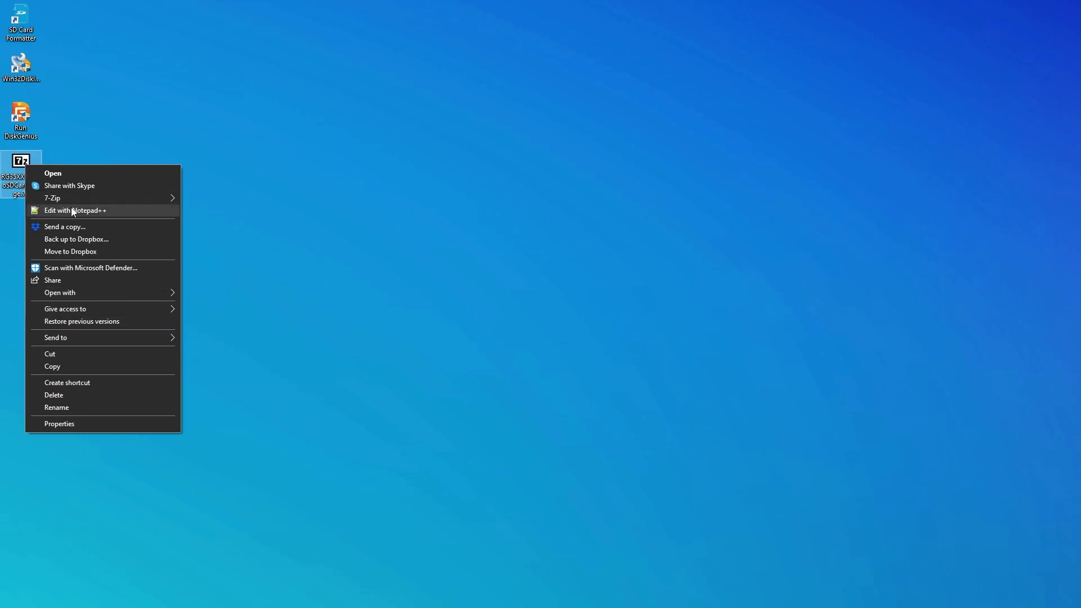
mouse_move(72, 198)
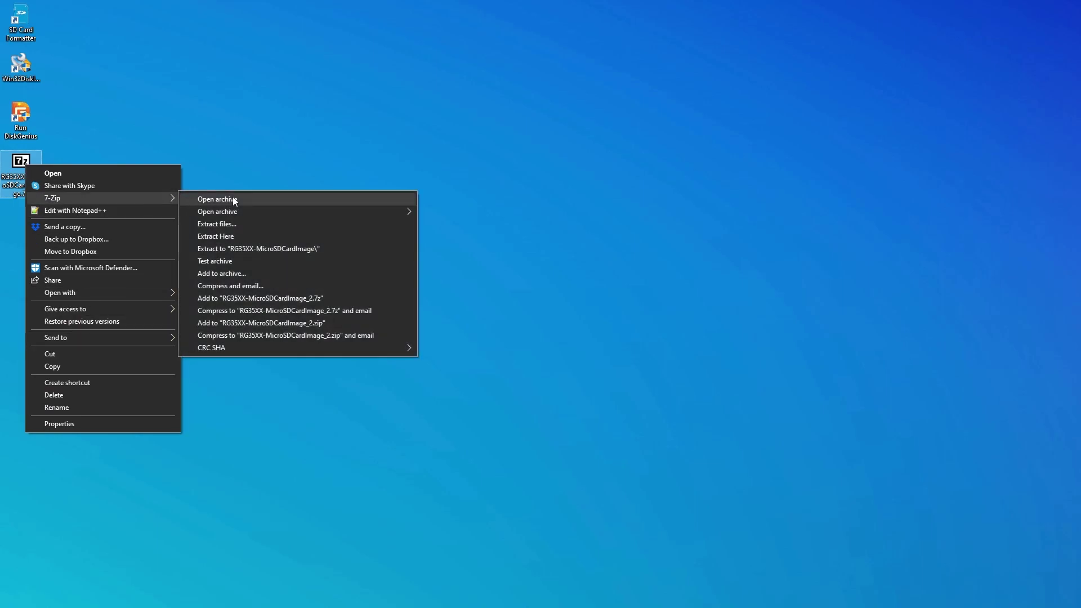
left_click(246, 250)
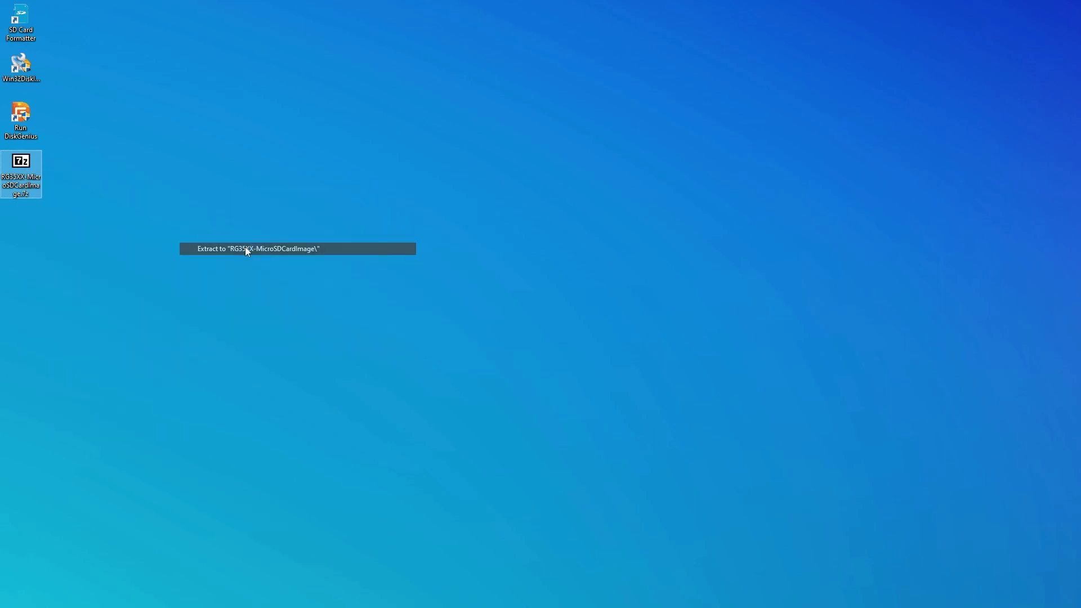
- Launch Win32 Disk Imager and keep the G: card as the target device
double_click(15, 74)
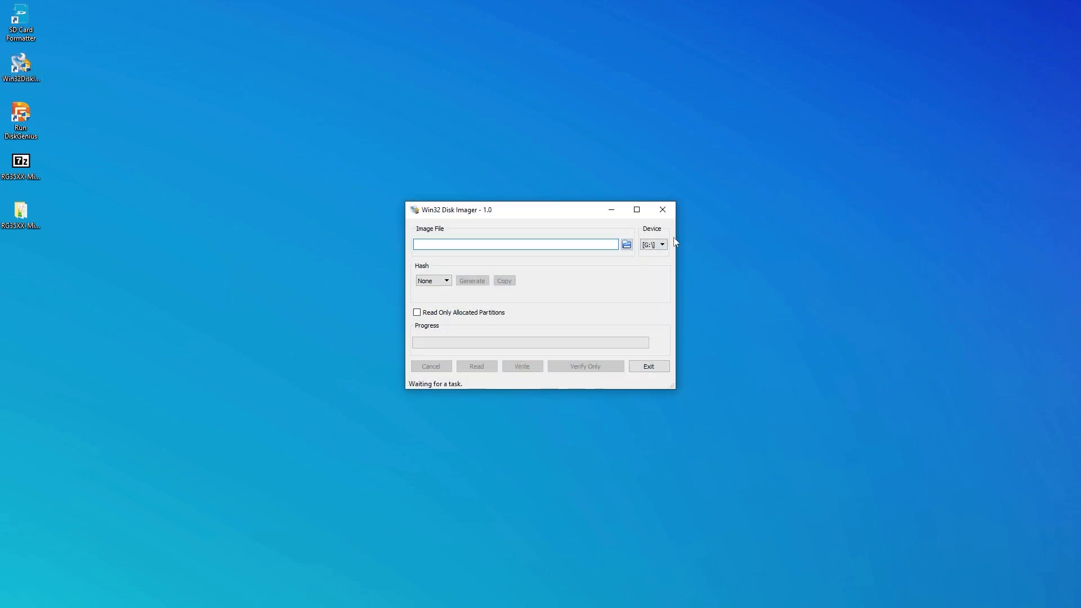
left_click(664, 243)
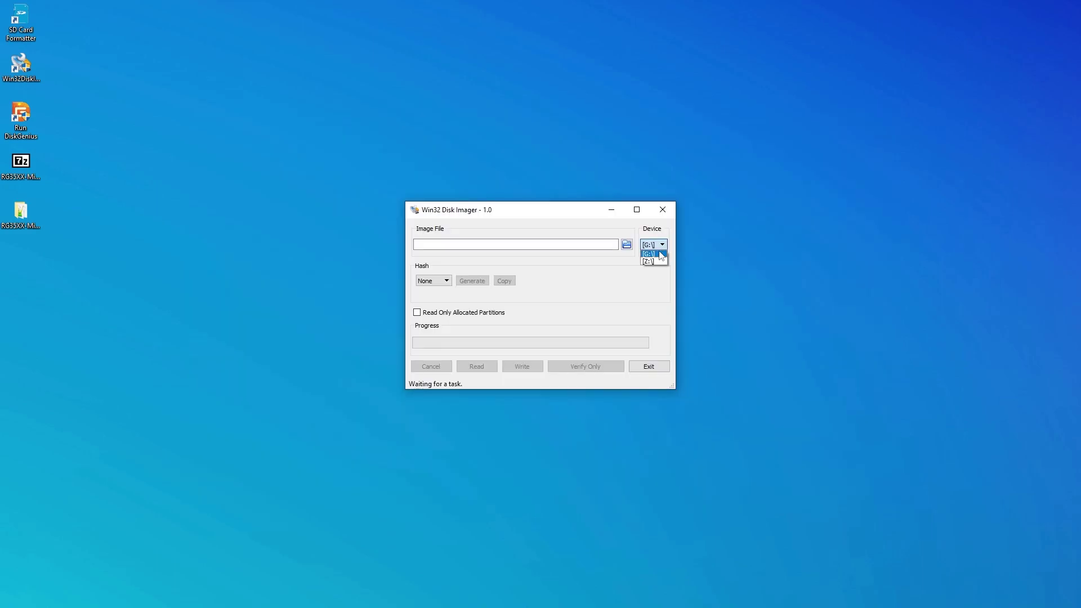
left_click(659, 253)
- Load garlic.img from Desktop > RG35XX-MicroSDCardImage as the image file
left_click(626, 245)
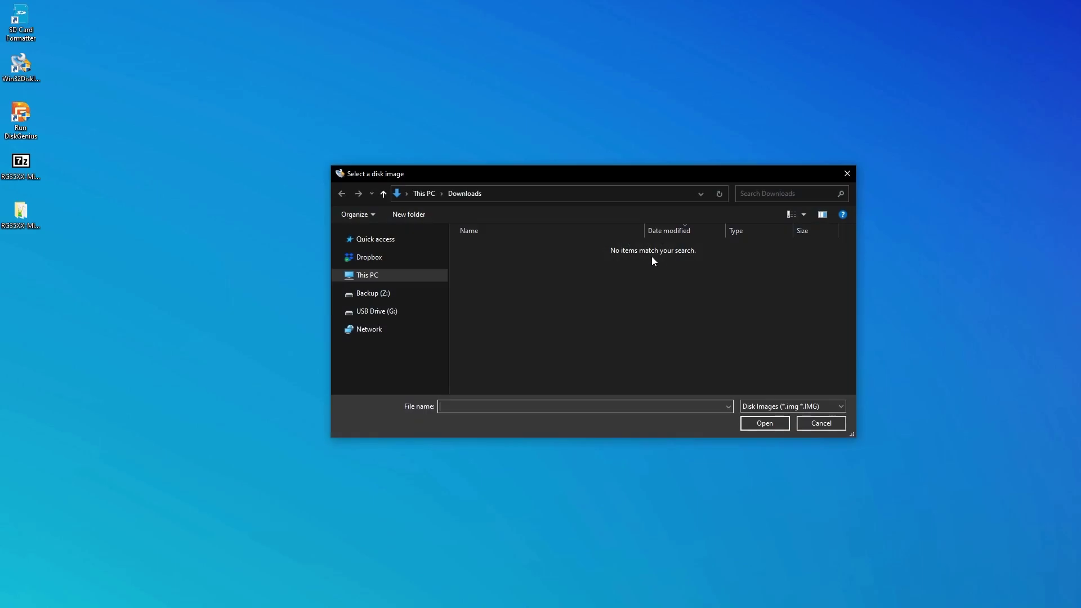
left_click(380, 279)
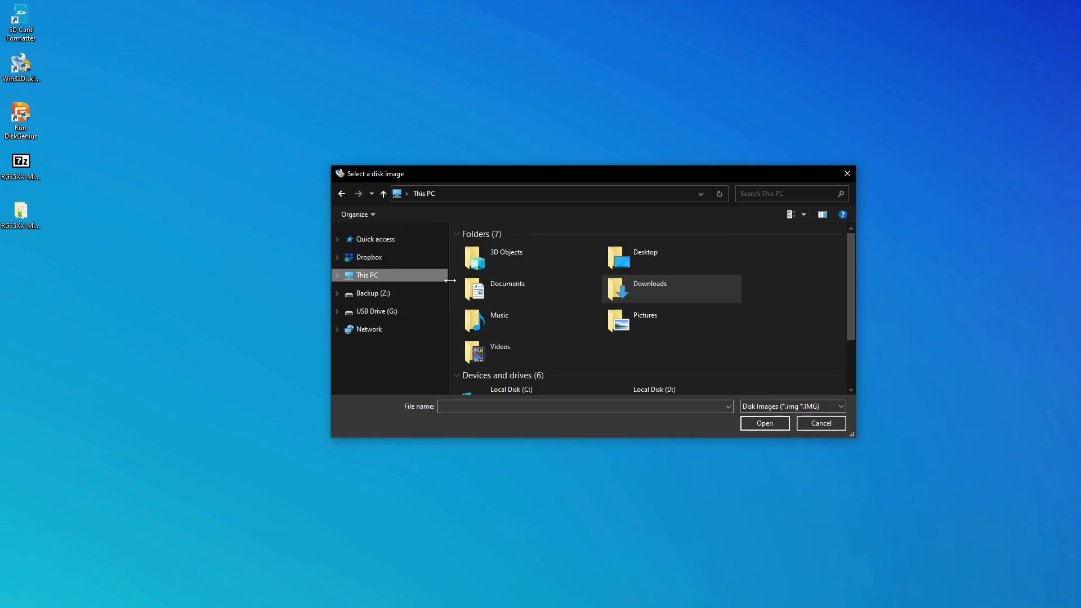
double_click(626, 262)
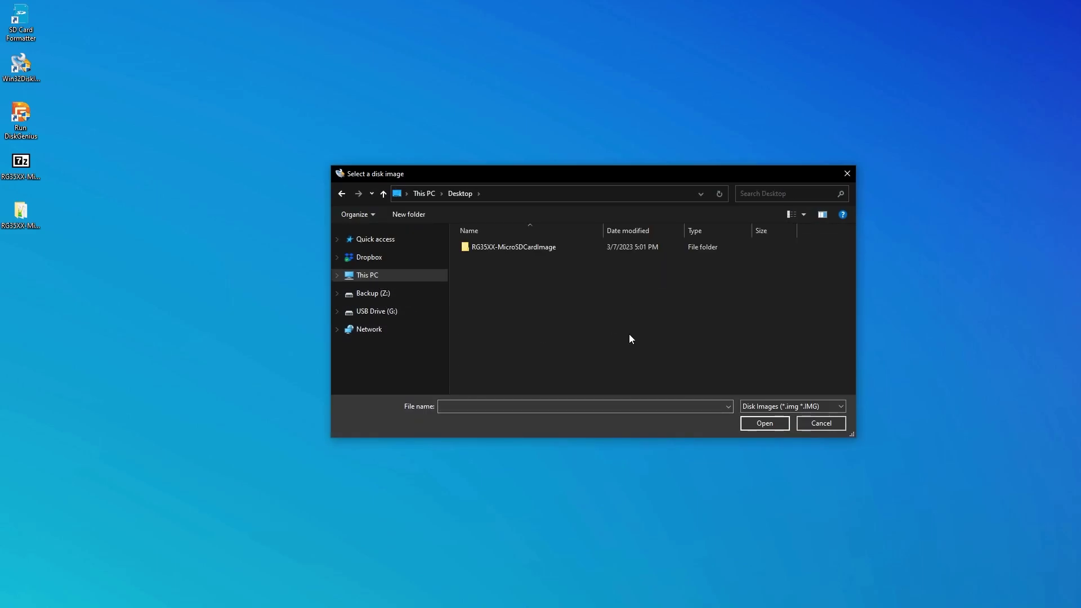
double_click(481, 247)
left_click(482, 248)
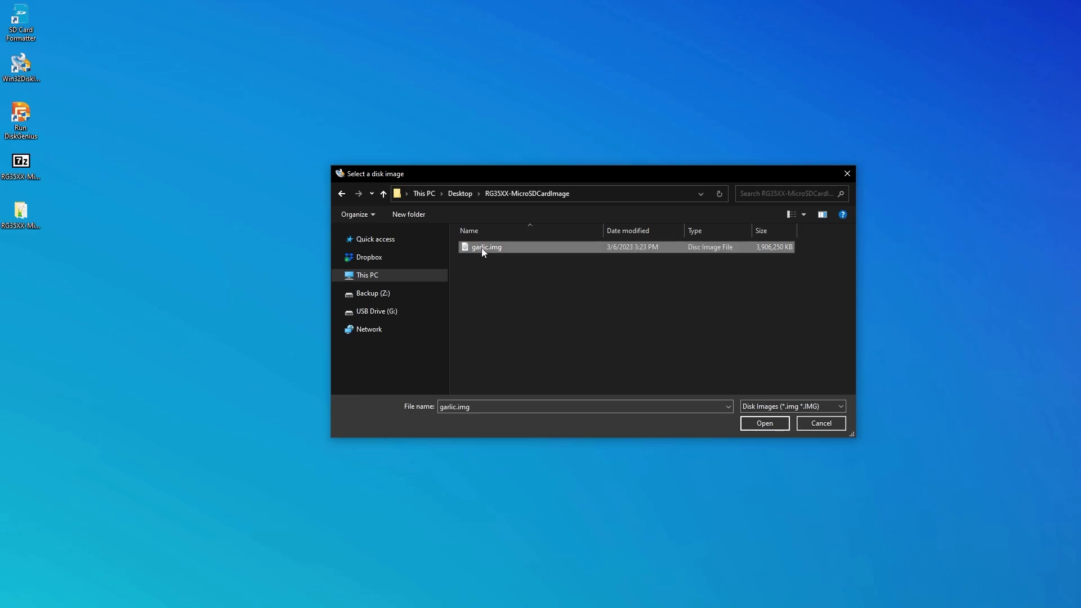
left_click(757, 428)
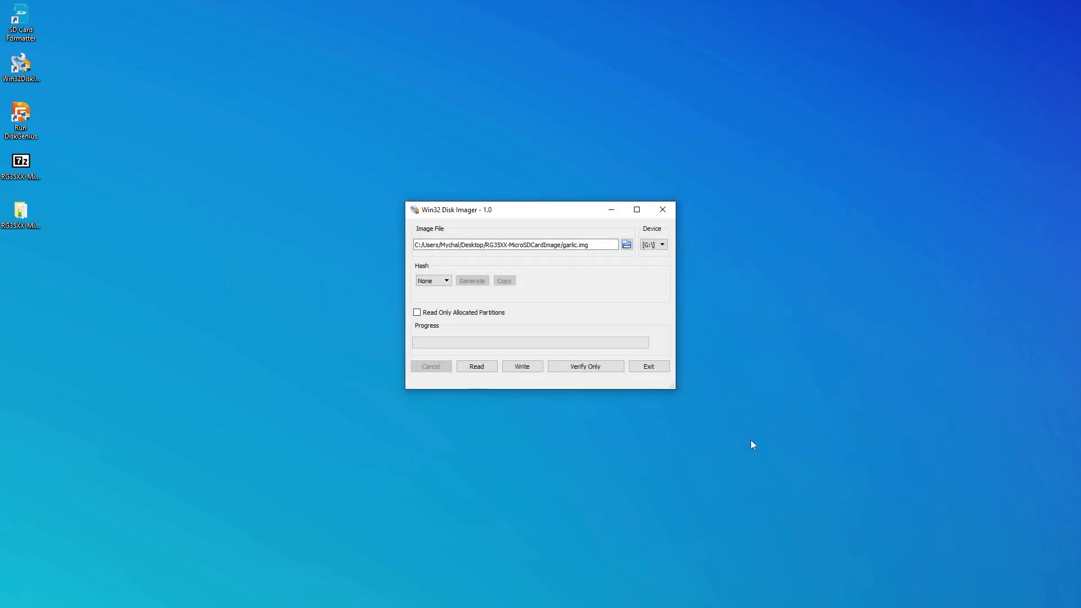
- Write garlic.img to the G: card, cancelling Windows' format prompt, and acknowledge Write Successful
left_click(519, 370)
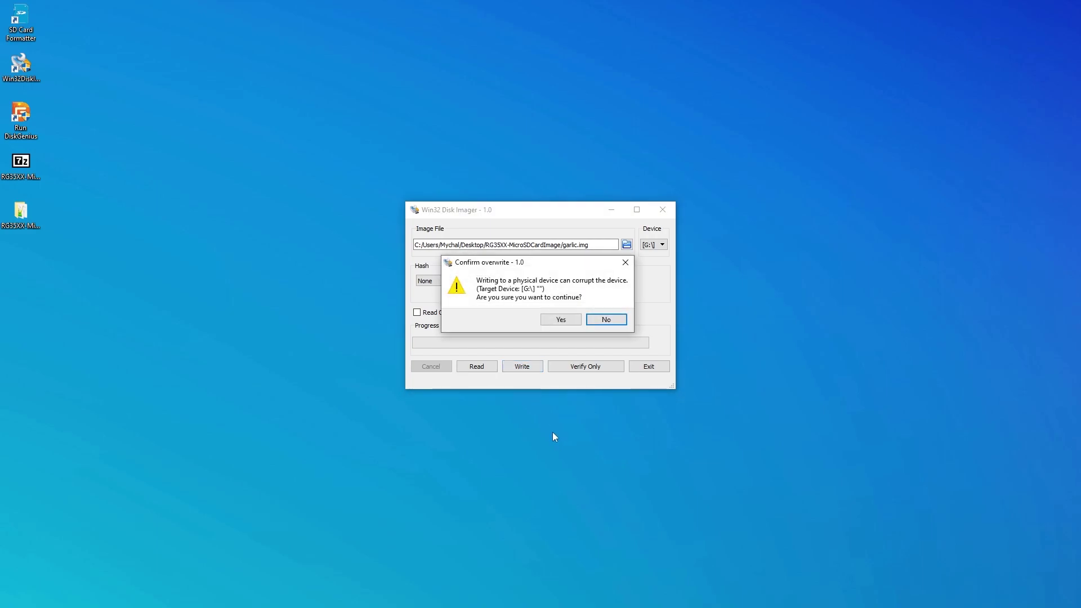
left_click(561, 321)
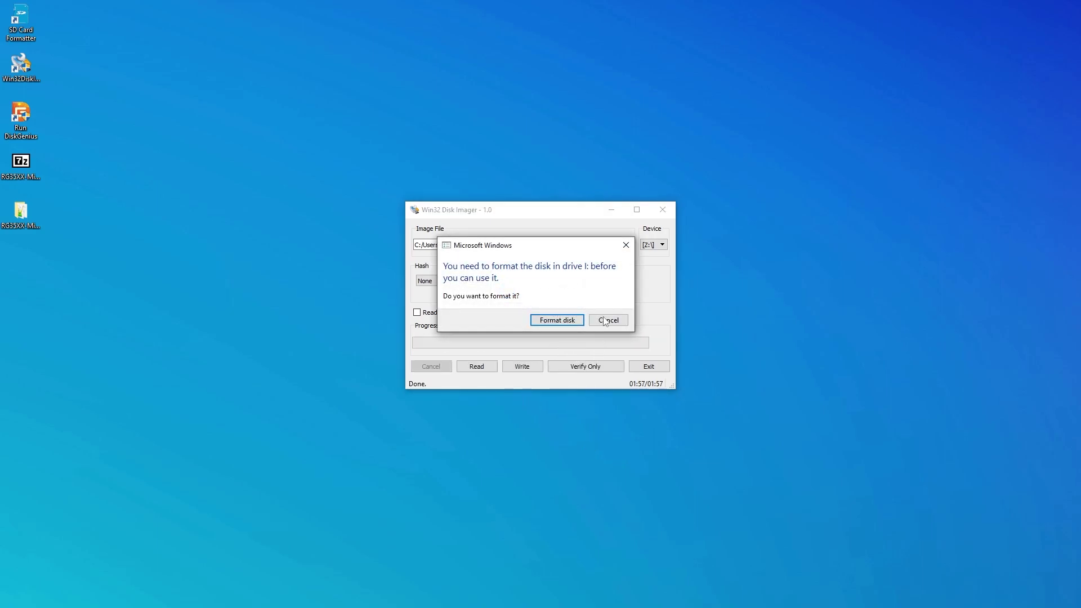
left_click(609, 322)
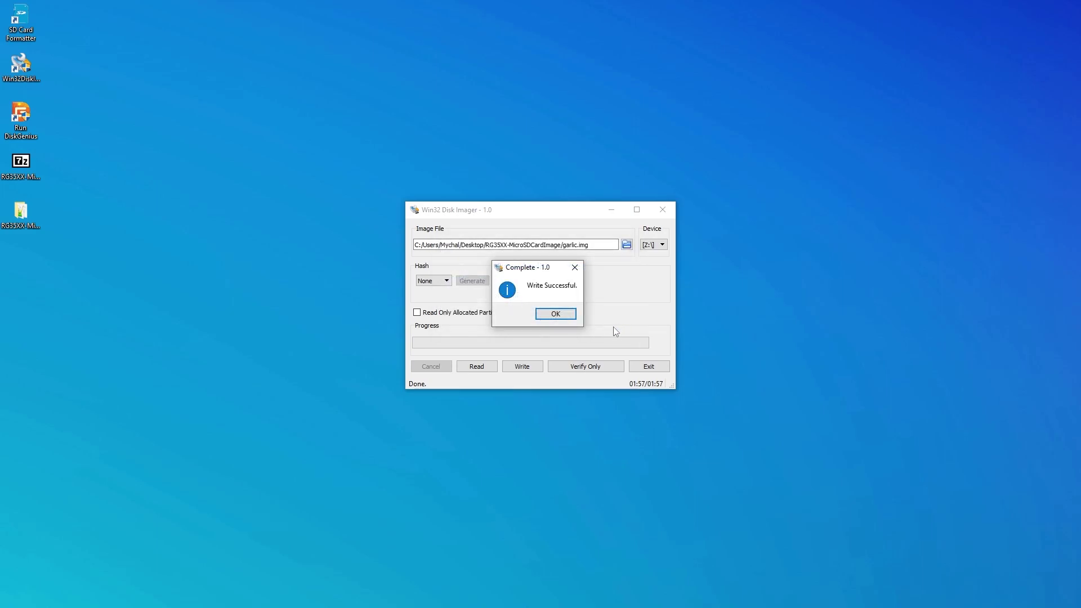
left_click(552, 318)
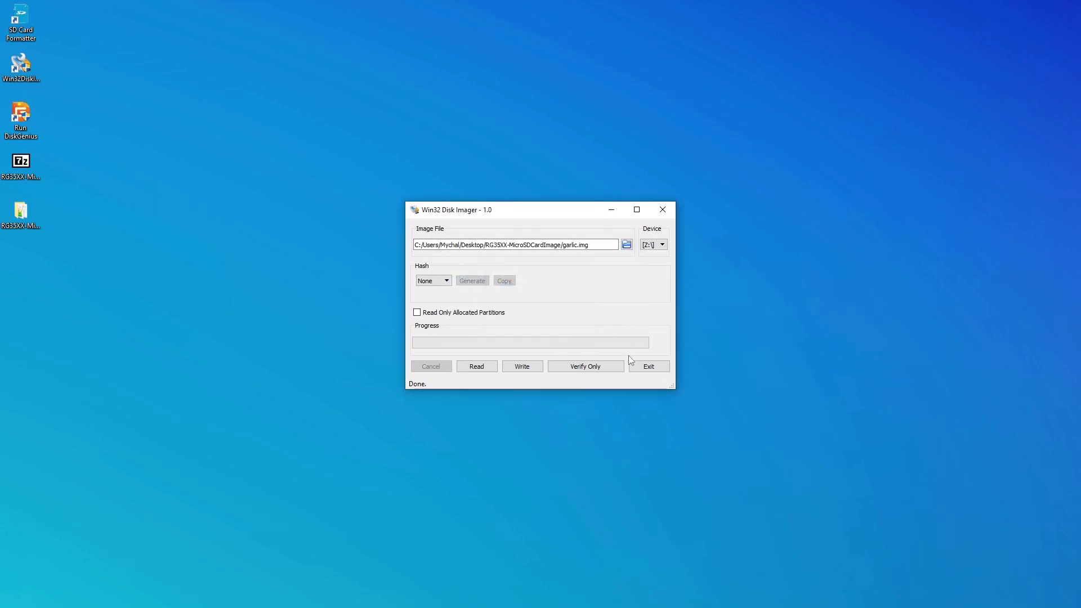
- Close Win32 Disk Imager and inspect the SD card's partitions, including the 3.2GB FAT32 Partition(3)
left_click(653, 367)
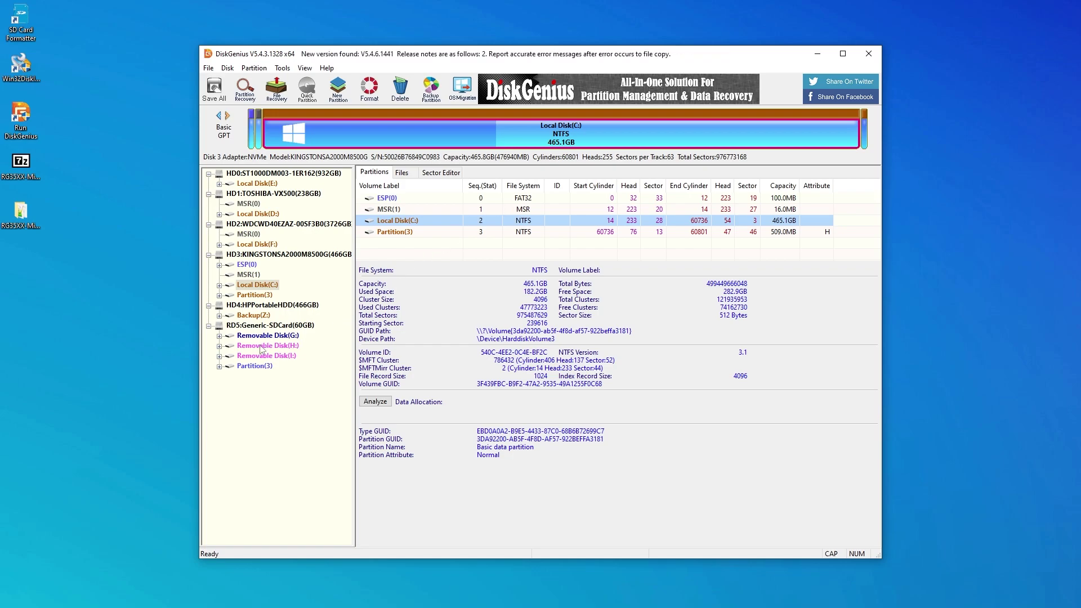
left_click(262, 326)
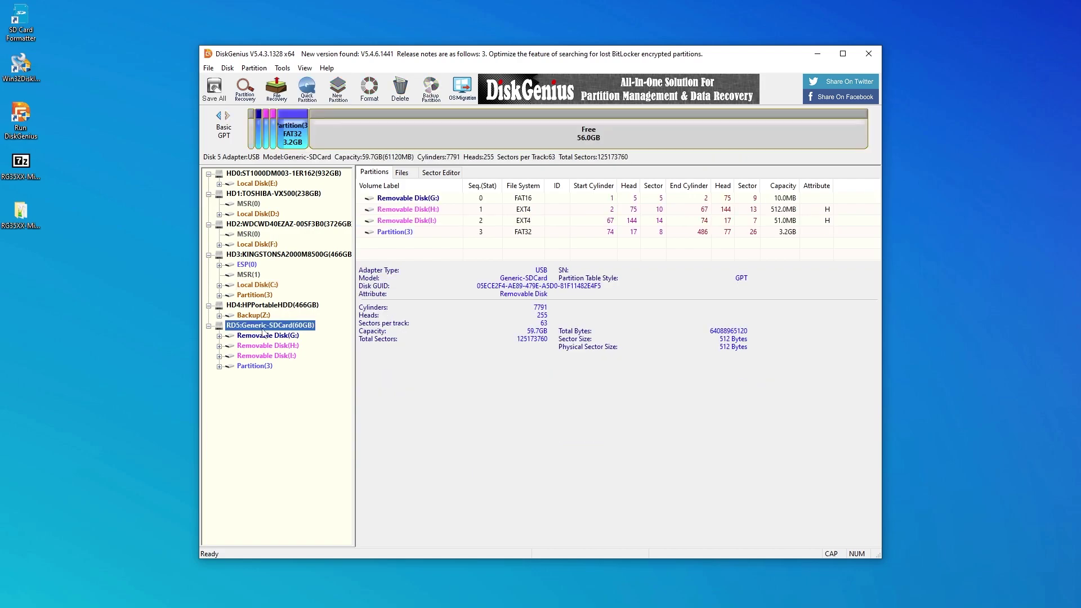
left_click(263, 336)
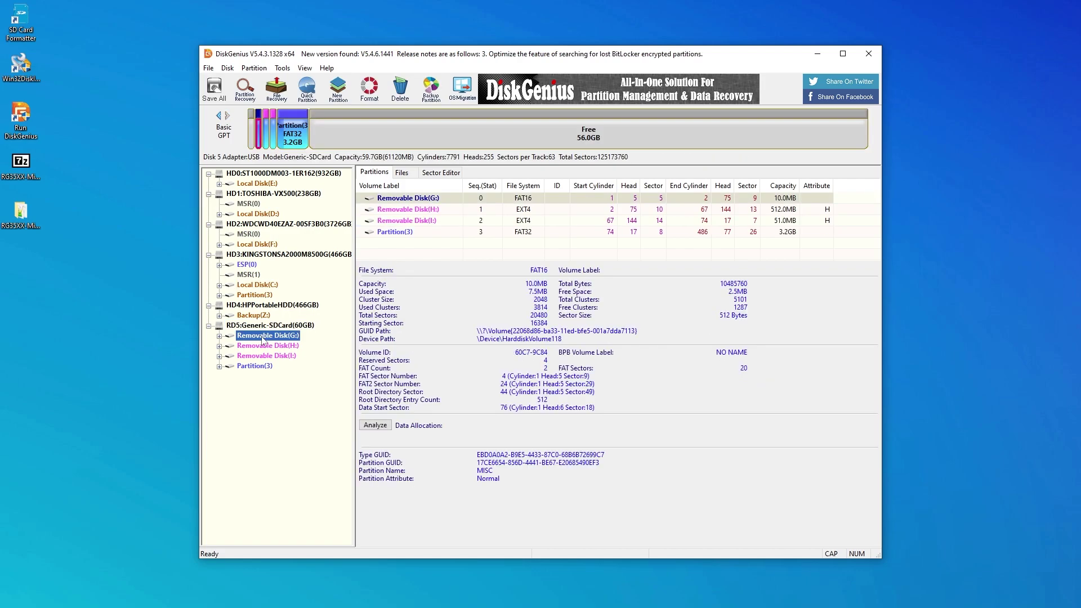
left_click(528, 233)
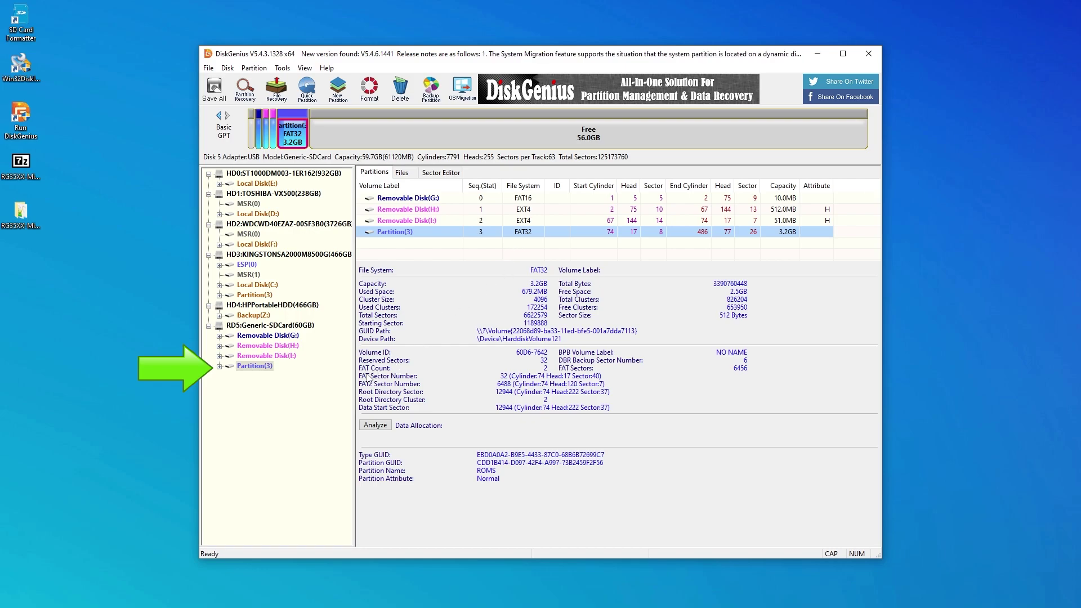
- Assign drive letter J: to the 3.2GB FAT32 partition
right_click(262, 372)
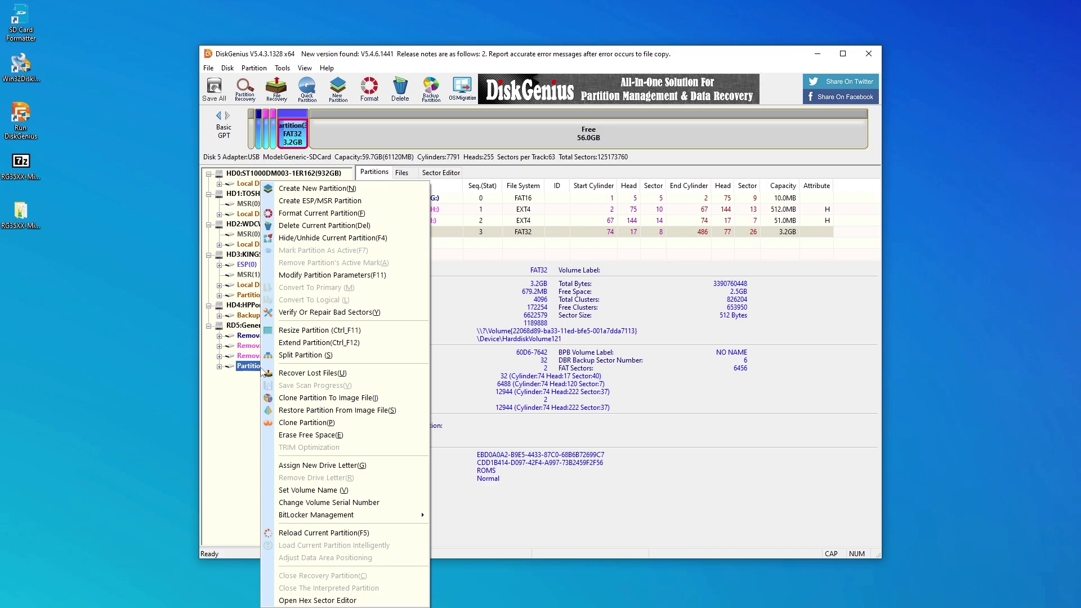
left_click(339, 466)
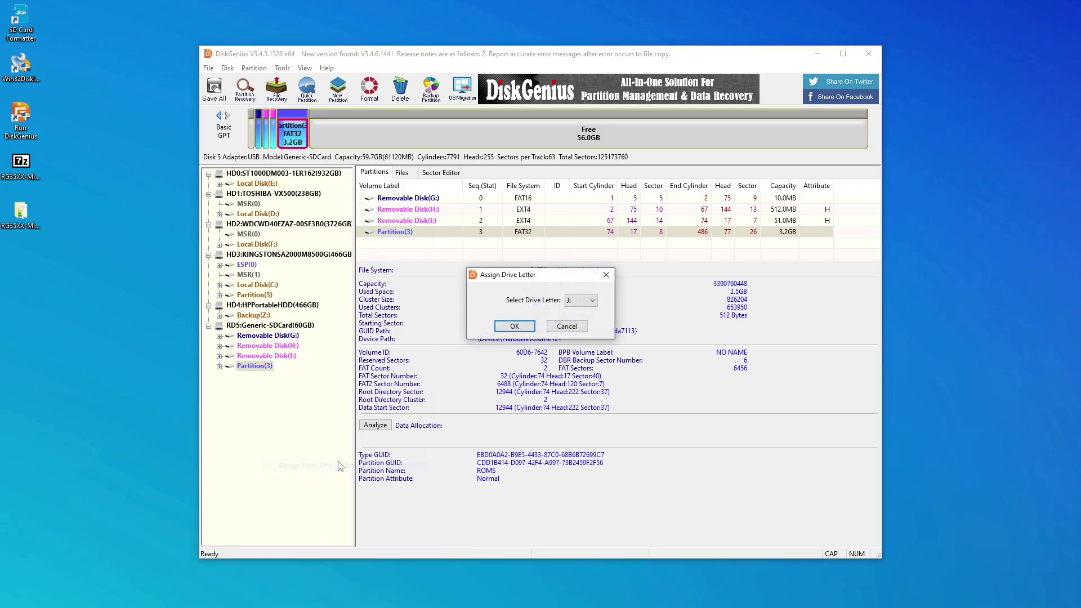
left_click(514, 326)
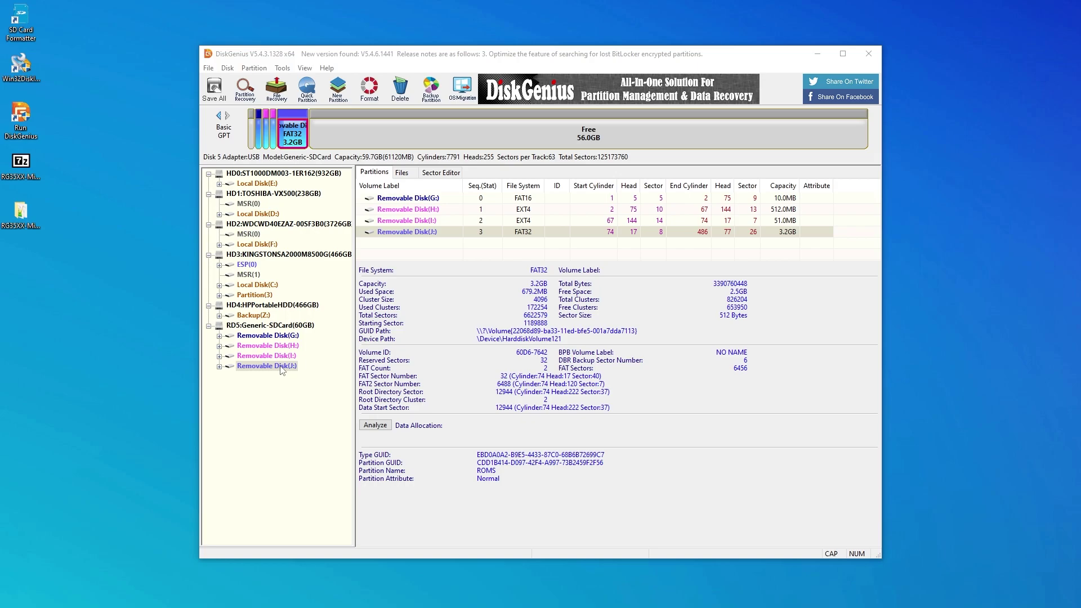
right_click(253, 368)
- Open the USB drive J: and copy its BIOS, CFW and Roms folders
key("super+e")
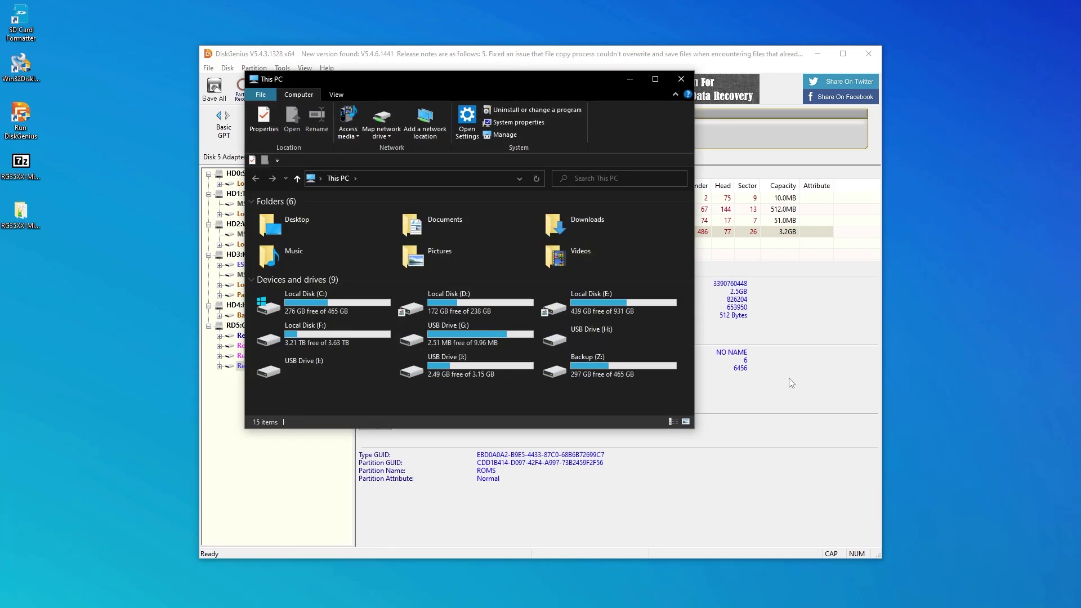
double_click(455, 366)
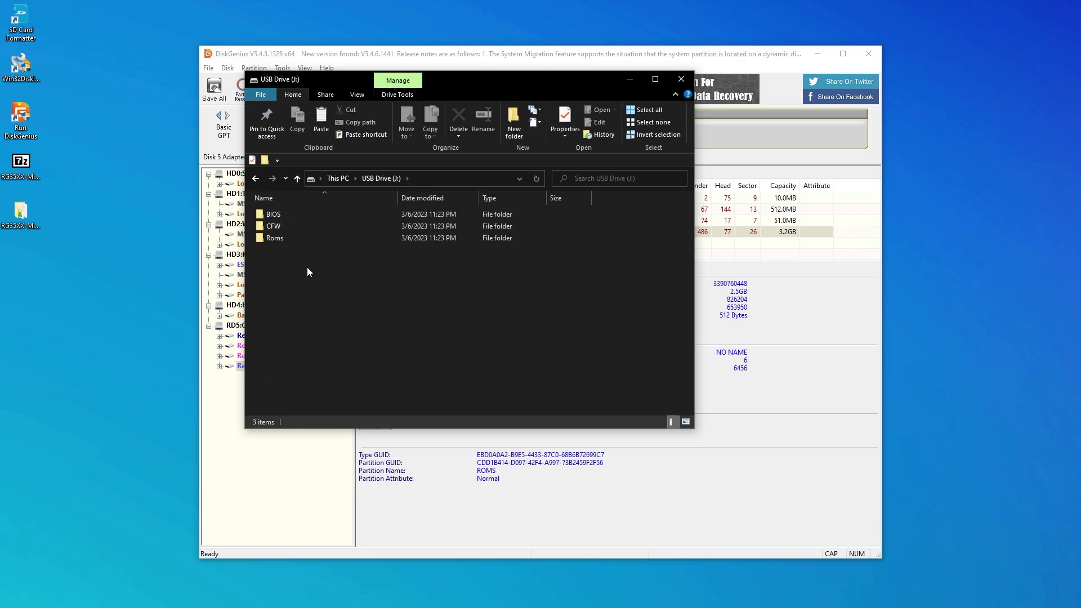
left_click_drag(298, 261, 274, 218)
right_click(275, 218)
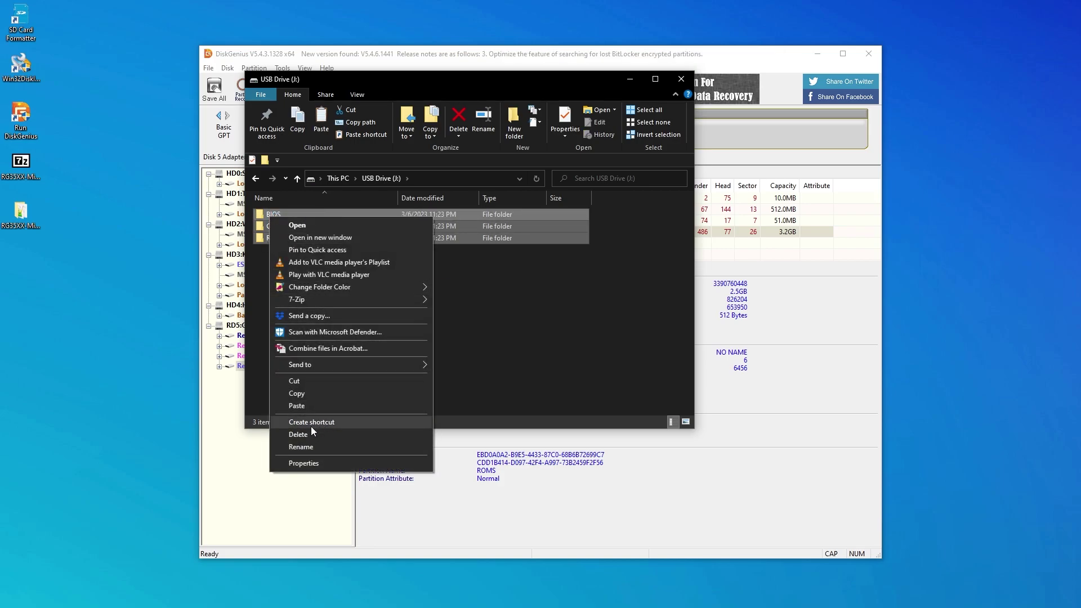
left_click(325, 394)
- Paste the three folders onto the desktop and close the drive window
left_click(25, 271)
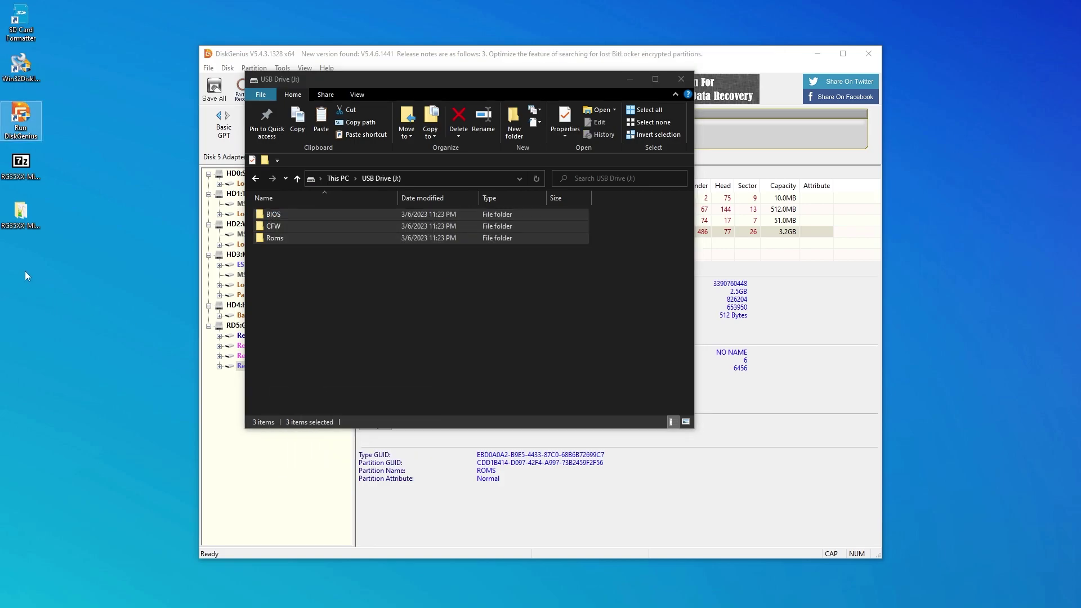
key("ctrl+v")
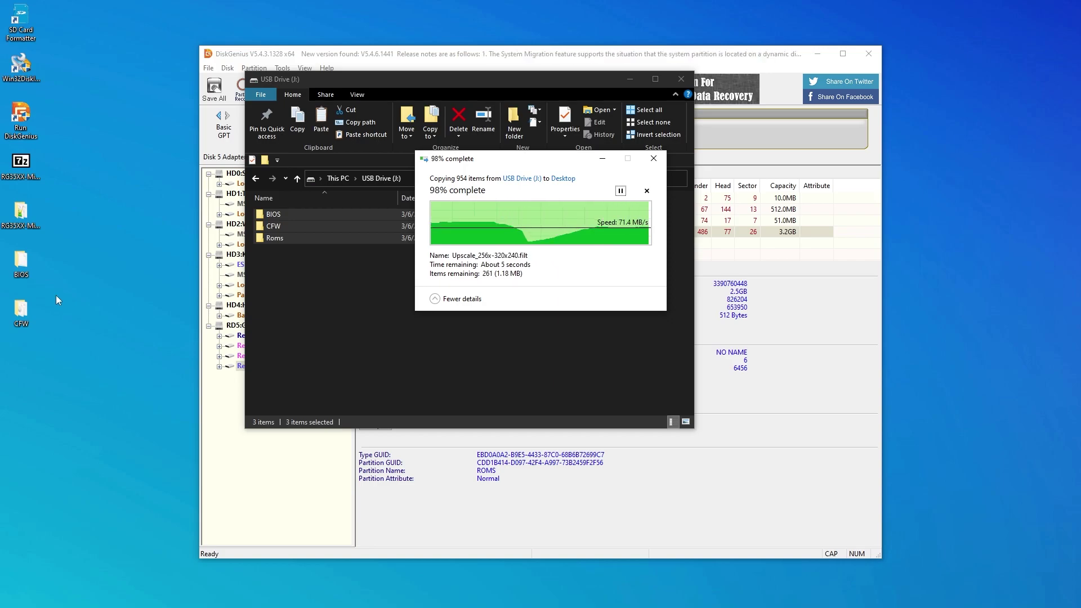
left_click(682, 80)
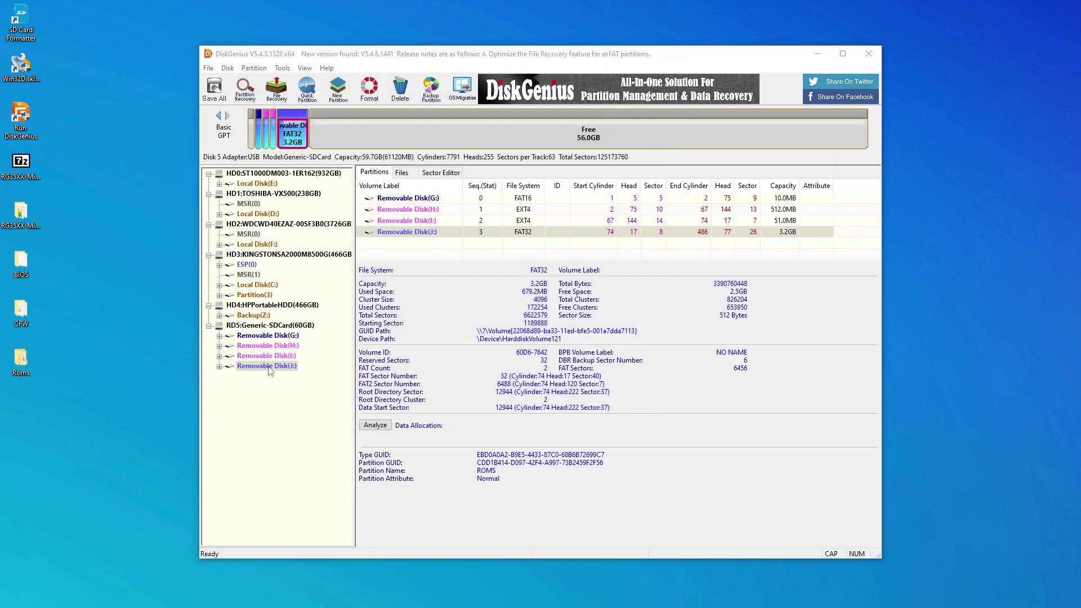
- Delete the 3.2GB FAT32 Removable Disk(J:) partition, leaving 59.1GB of free space
left_click(269, 367)
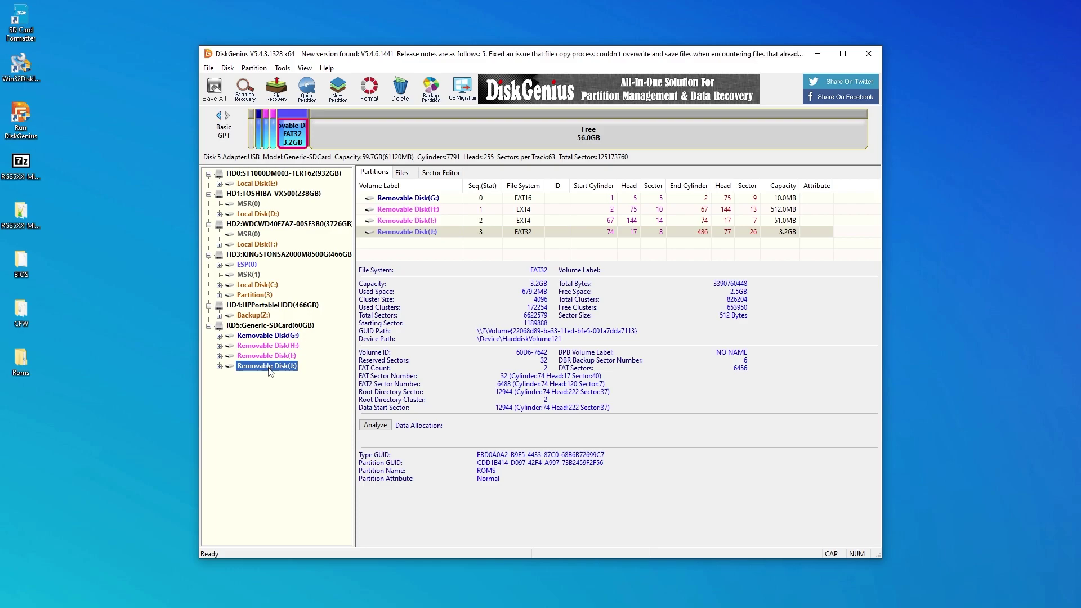
left_click(400, 88)
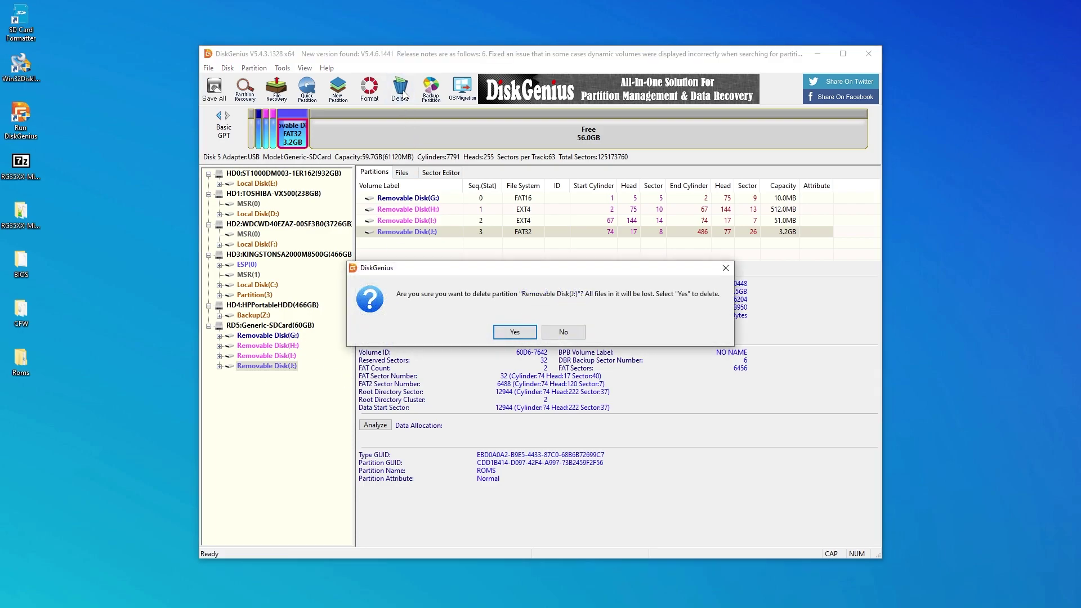
left_click(515, 334)
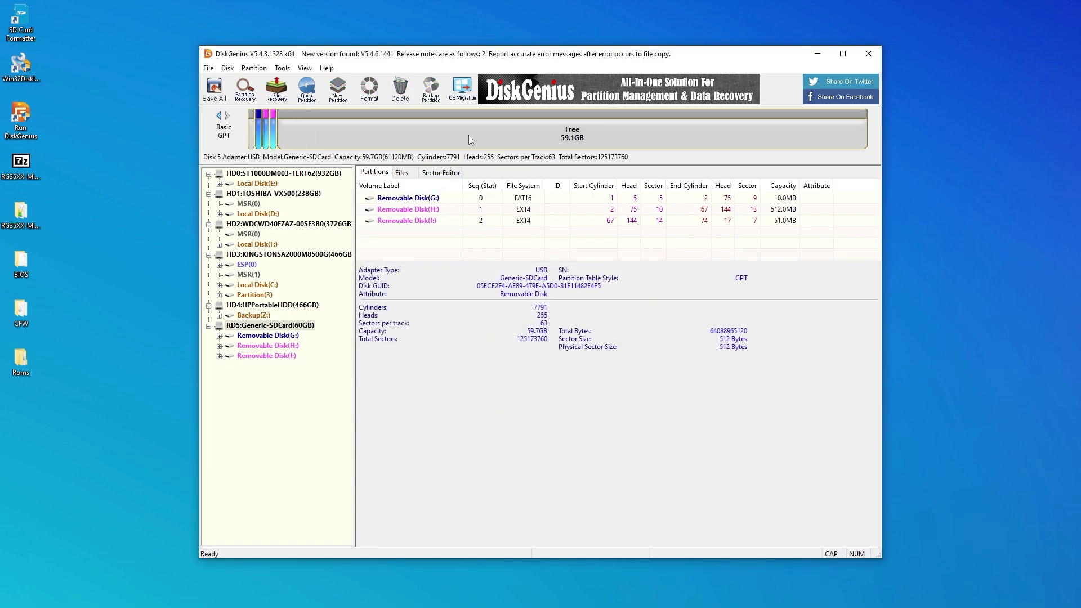
- Create a 59 GB FAT32 partition labelled ROMS in the 59.1GB free space
left_click(513, 140)
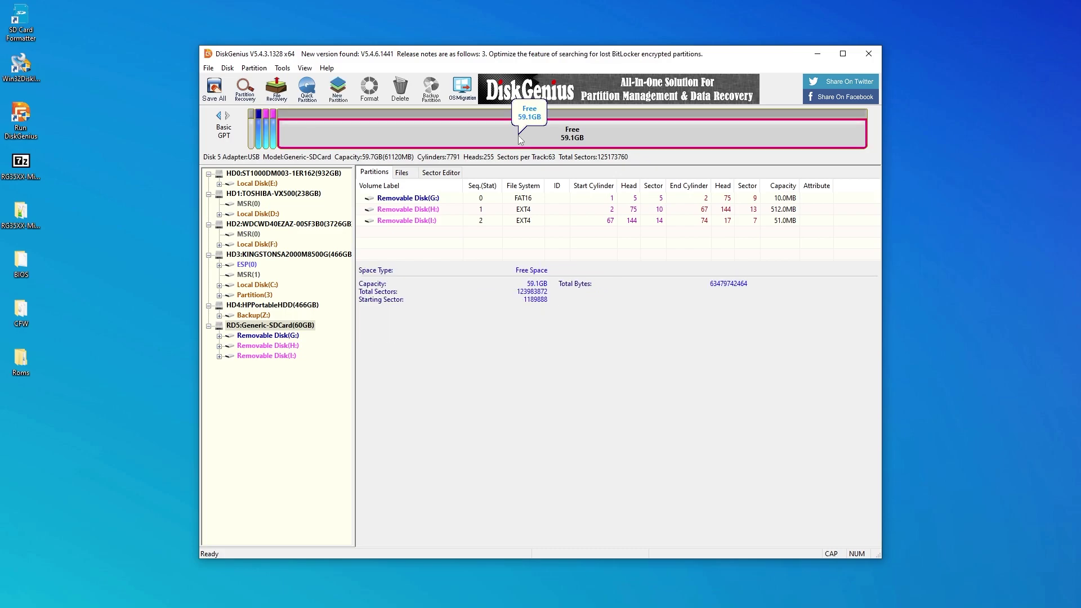
left_click(338, 90)
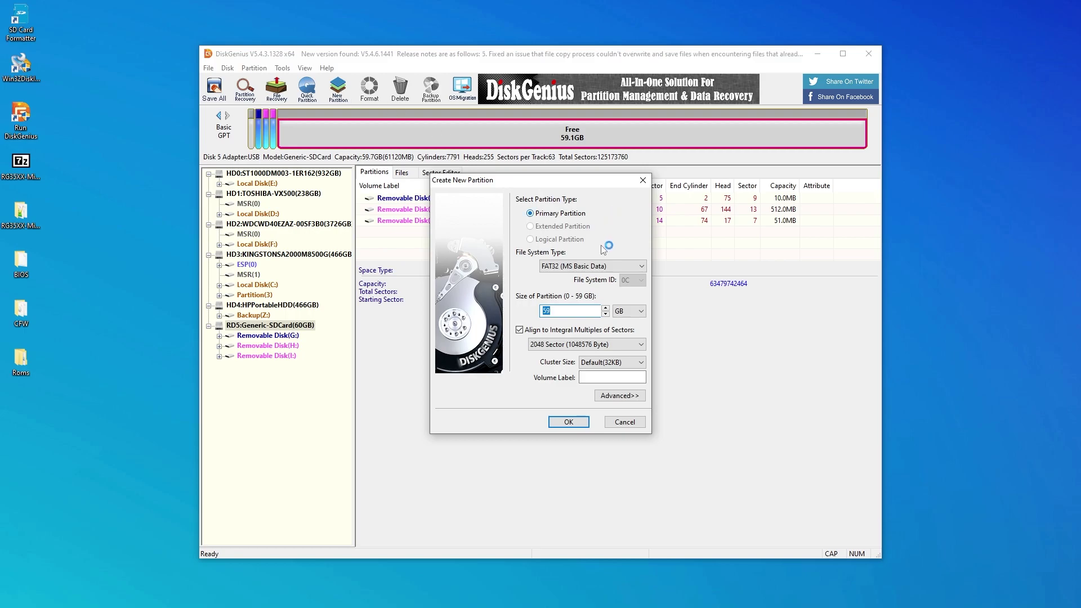
left_click(604, 377)
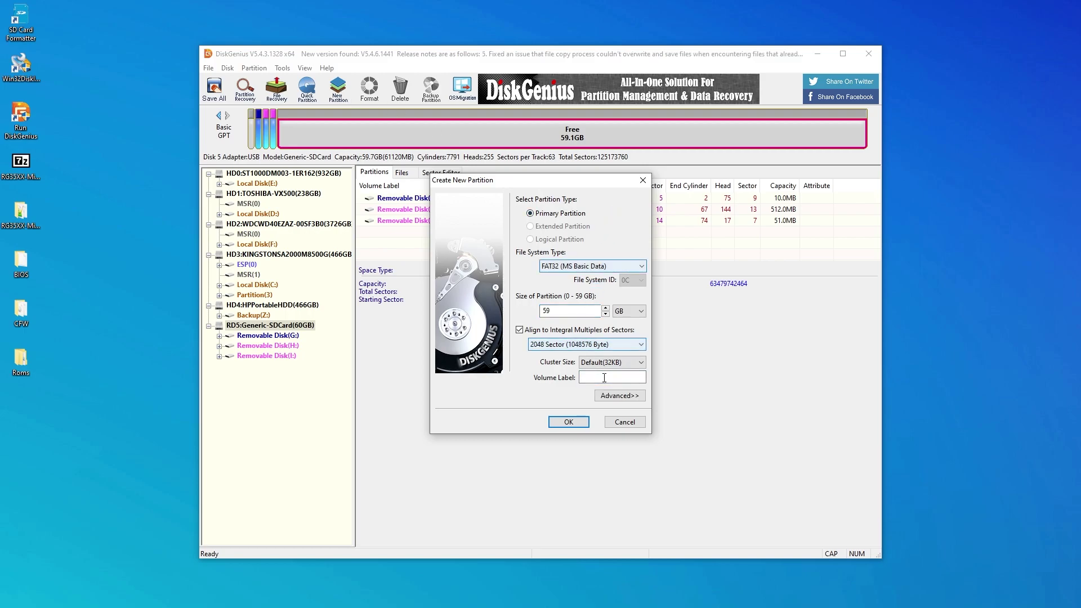
type("ROMS")
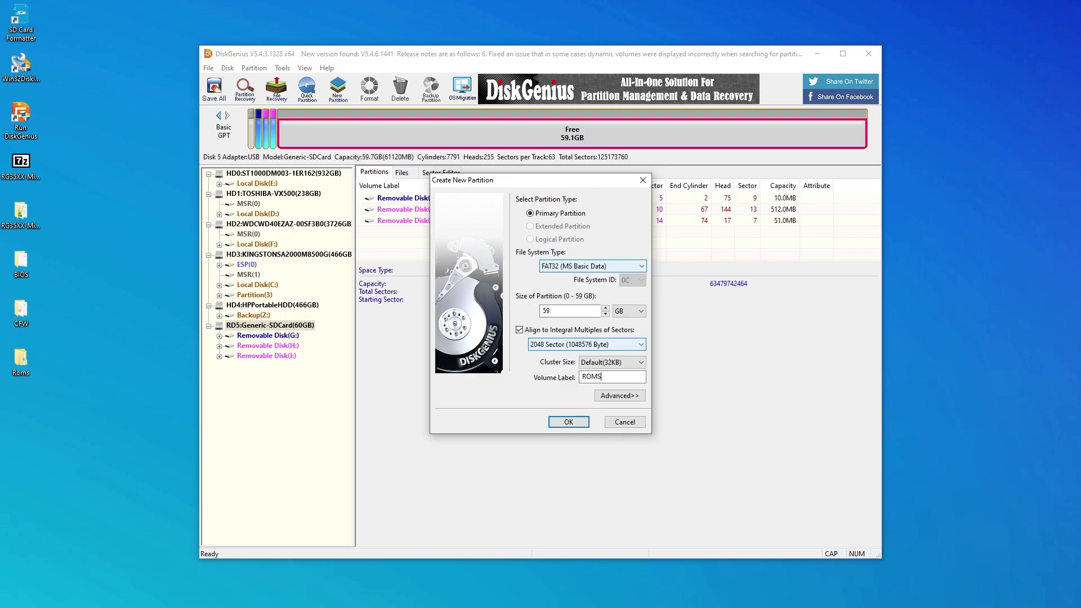
left_click(569, 422)
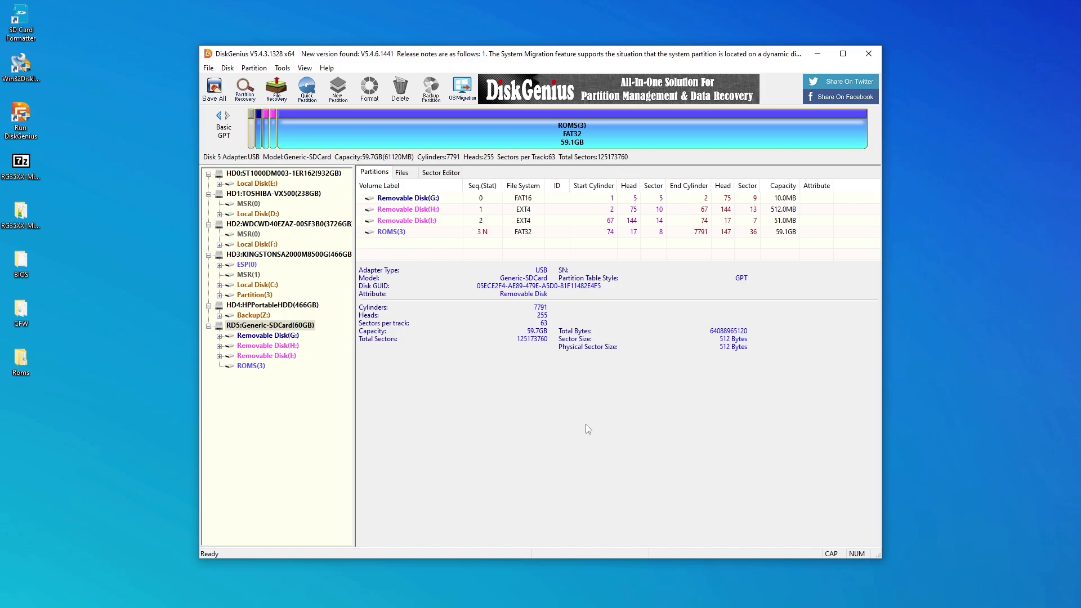
- Save all partition changes to the card and agree to format ROMS
left_click(215, 92)
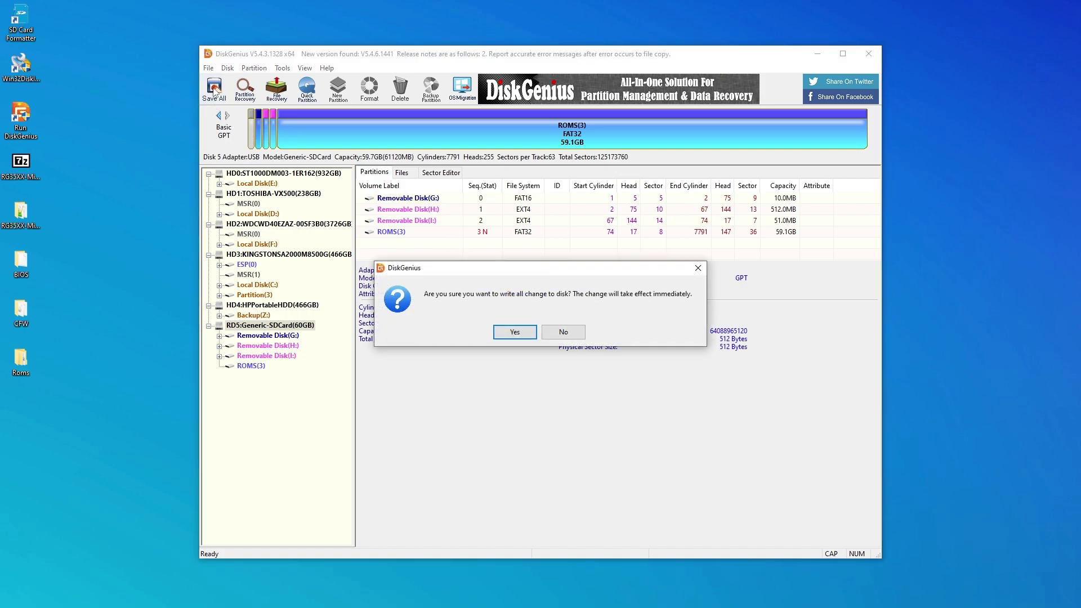
left_click(515, 332)
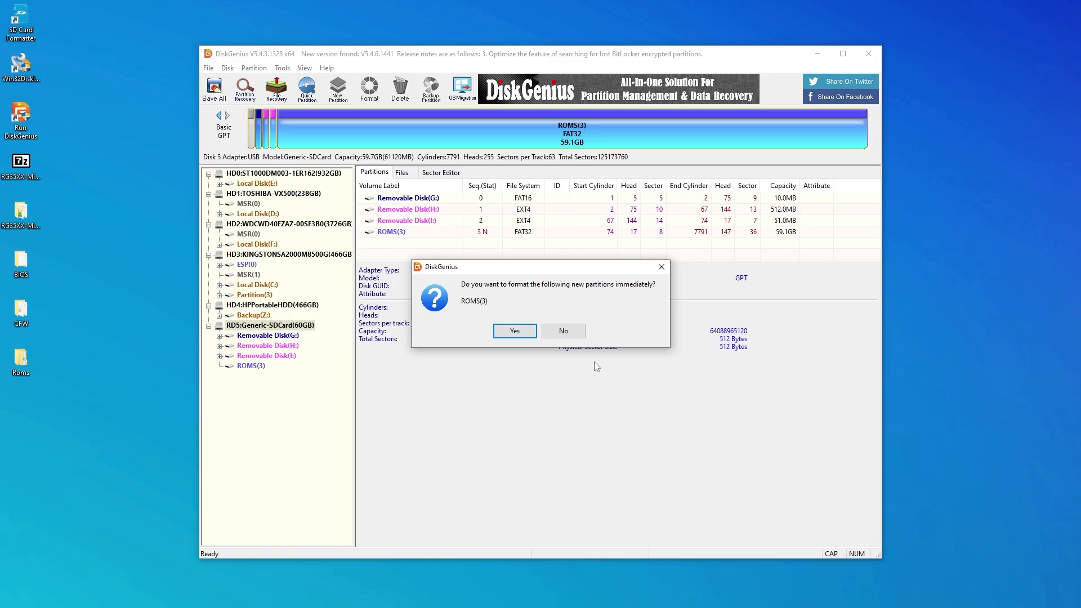
left_click(509, 332)
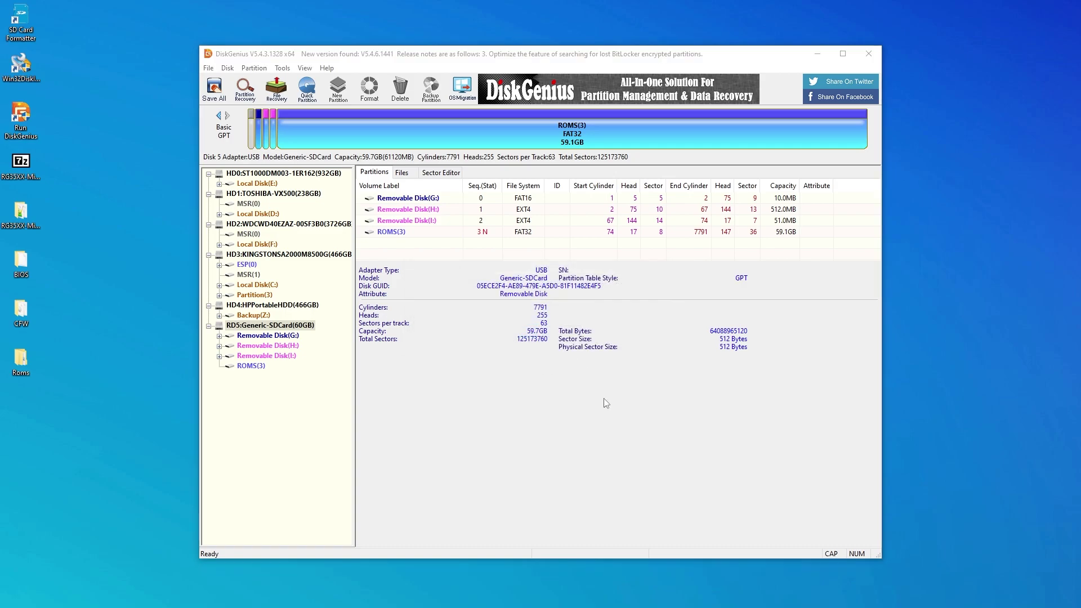
- Cut the BIOS, CFW and Roms folders from the desktop and paste them into ROMS (J:)
key("super+e")
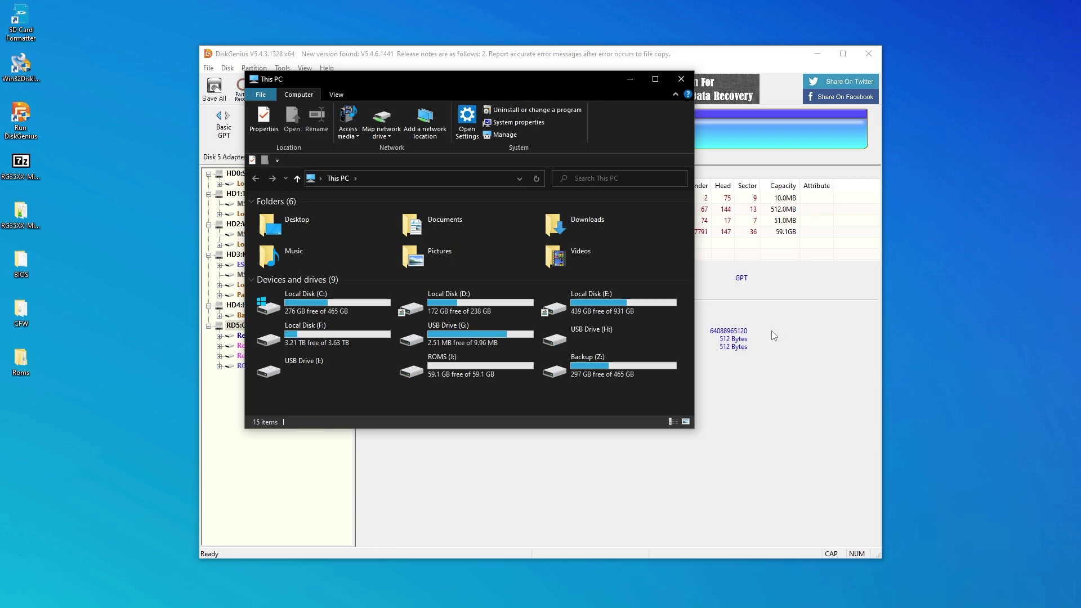
double_click(456, 368)
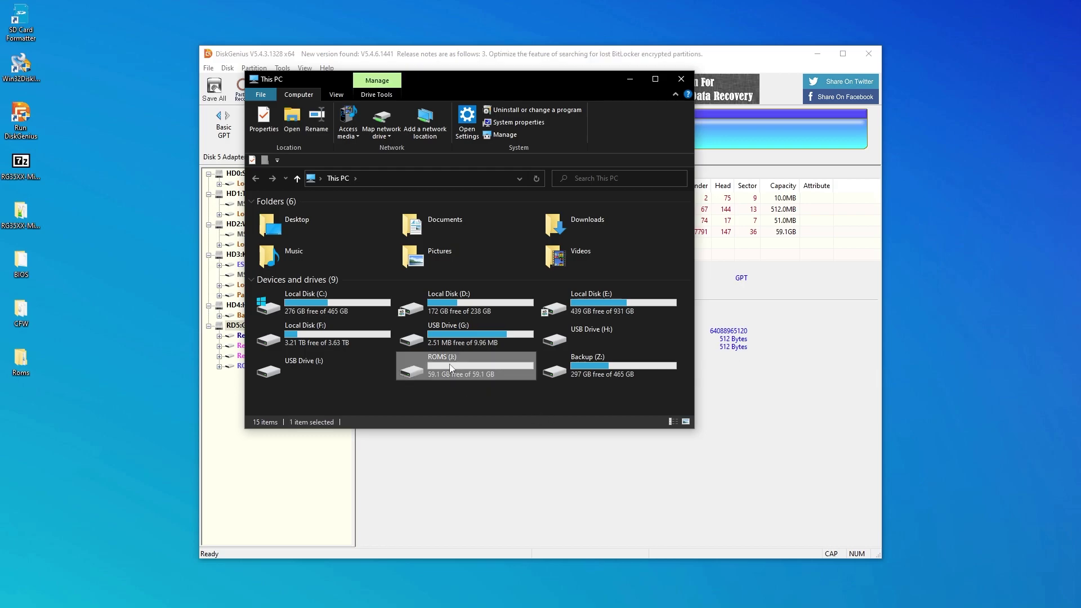
left_click_drag(68, 396, 18, 263)
right_click(21, 266)
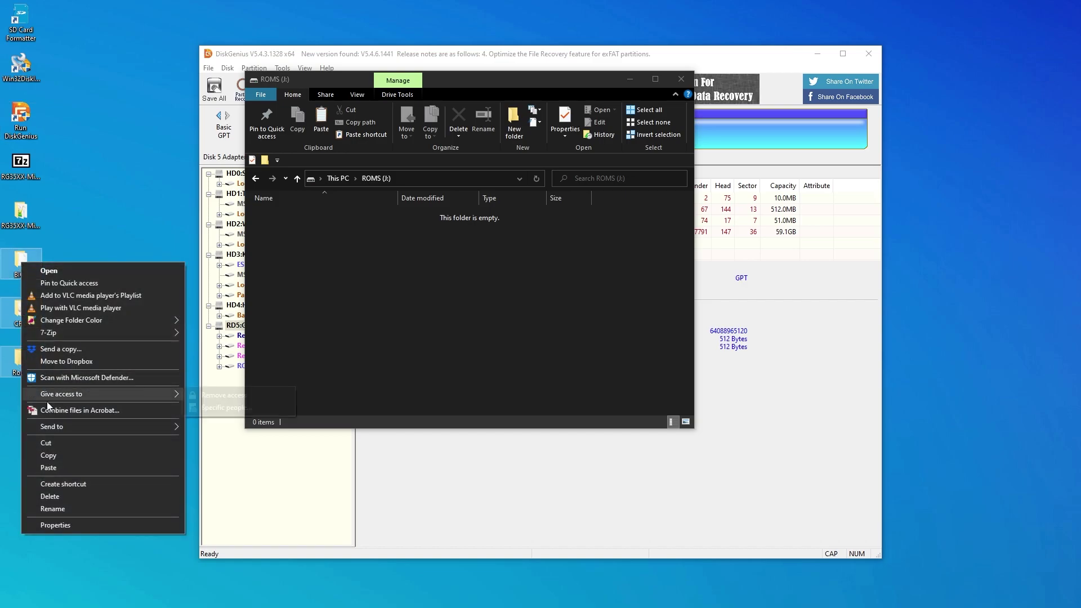
left_click(57, 443)
left_click(348, 242)
key("ctrl+v")
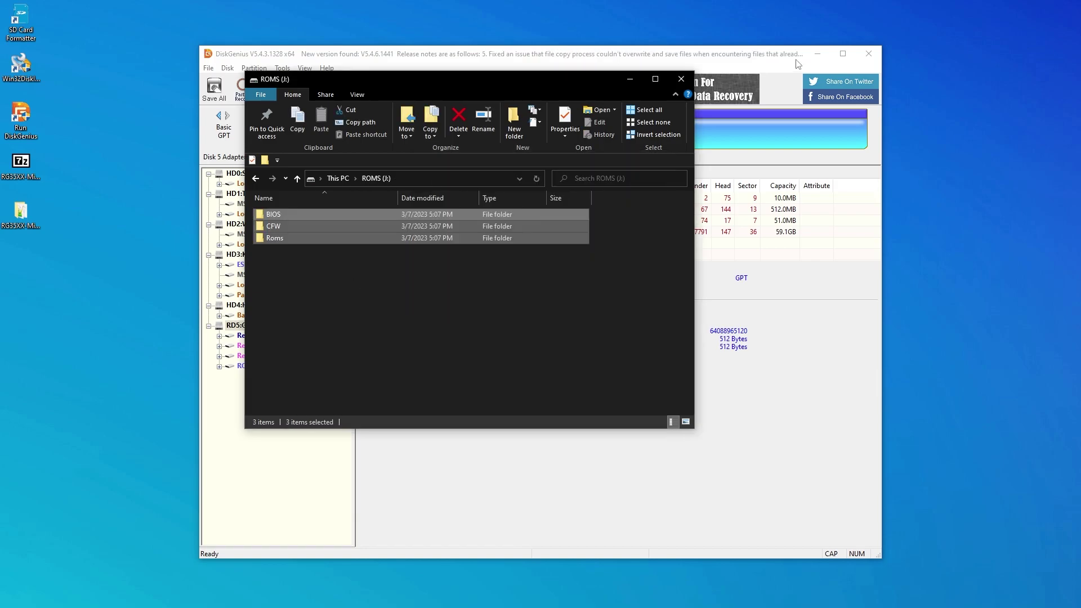
- Close DiskGenius, move the drive window to the upper left and clear the selection
left_click(870, 52)
left_click_drag(498, 83, 323, 106)
left_click(96, 274)
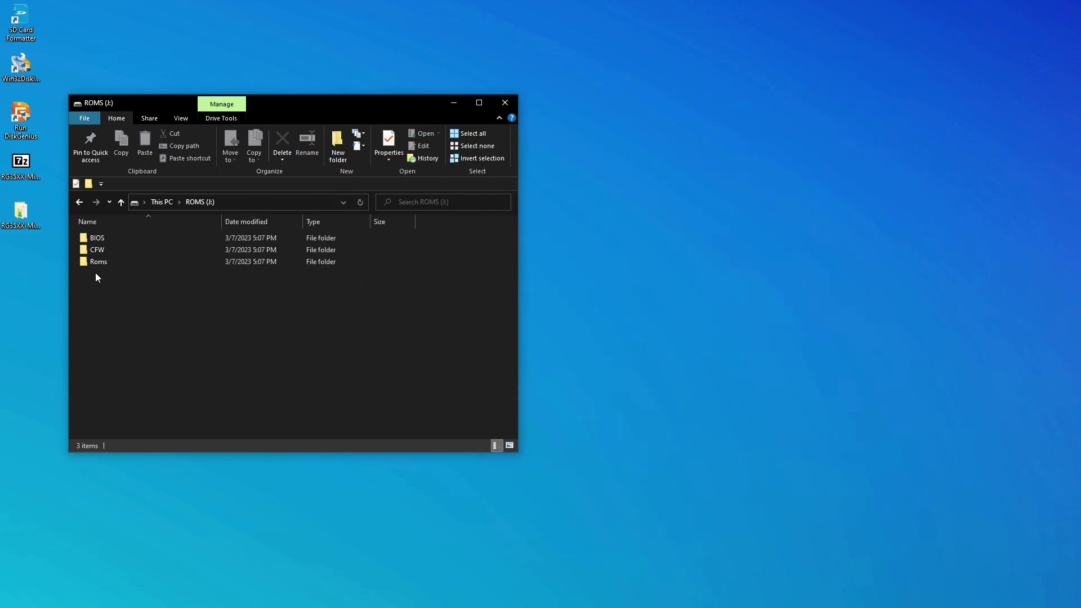
- Open the card's Roms folder and stretch the Explorer window taller to show more system folders
double_click(96, 262)
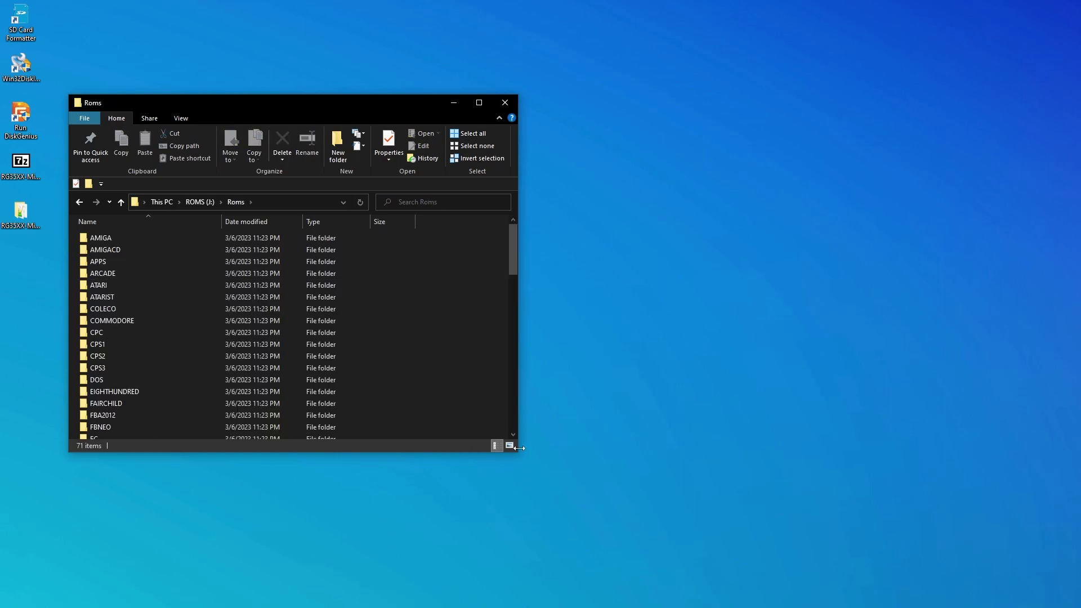
left_click_drag(518, 457, 481, 539)
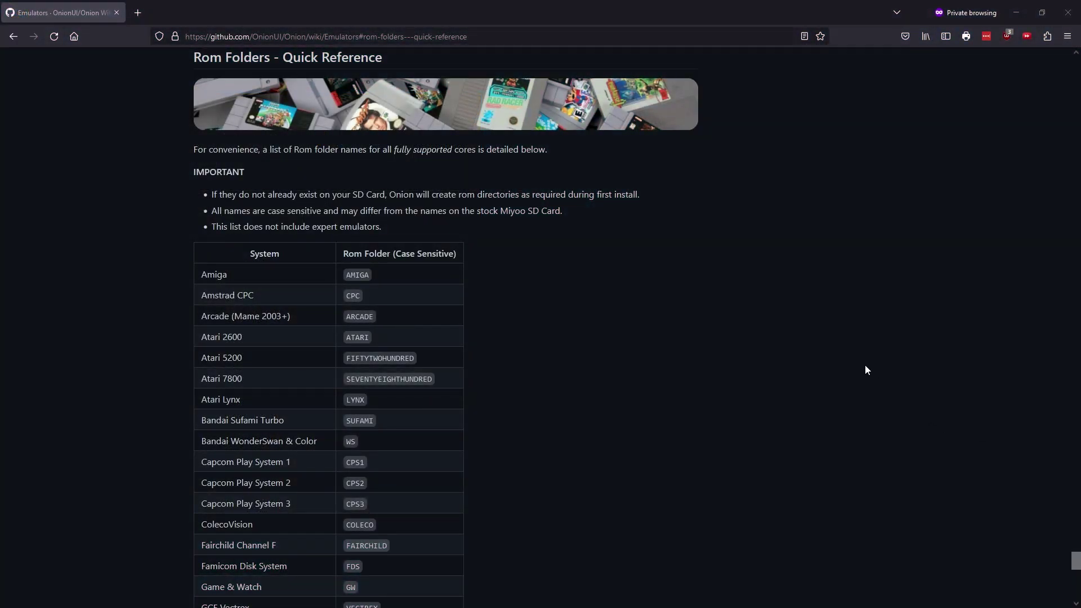
- Scroll down the Onion wiki's Rom Folders Quick Reference table to review system folder names
scroll(726, 180, "down", 4)
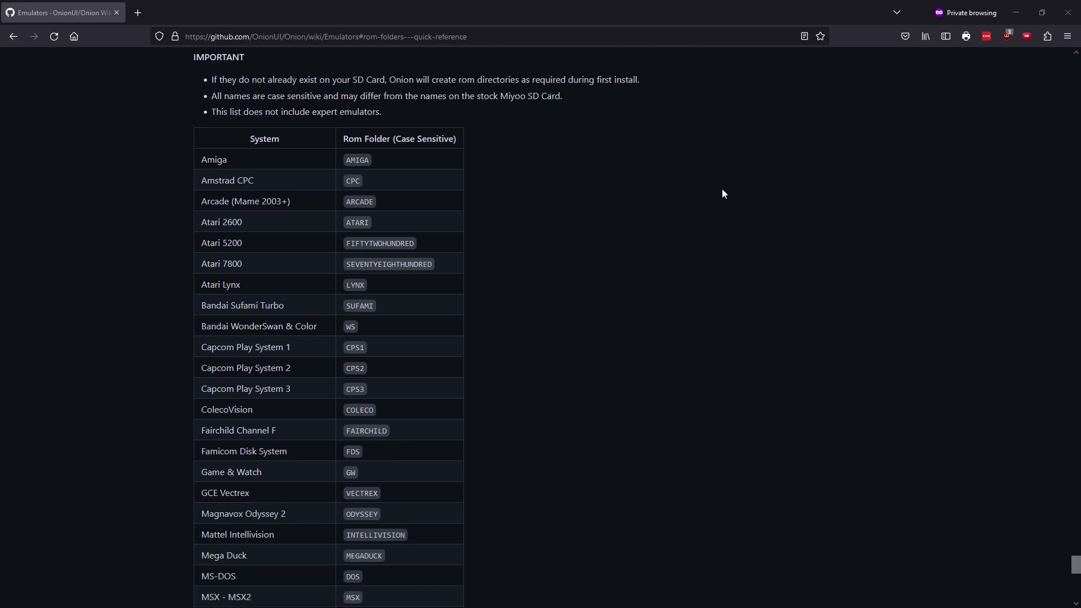
scroll(489, 276, "down", 4)
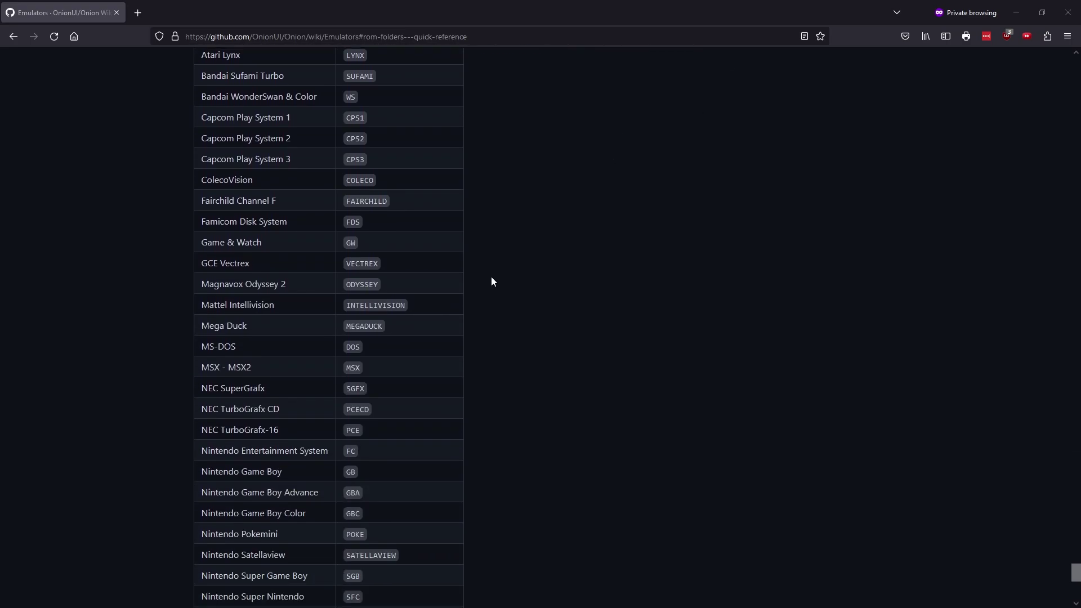
scroll(528, 302, "down", 5)
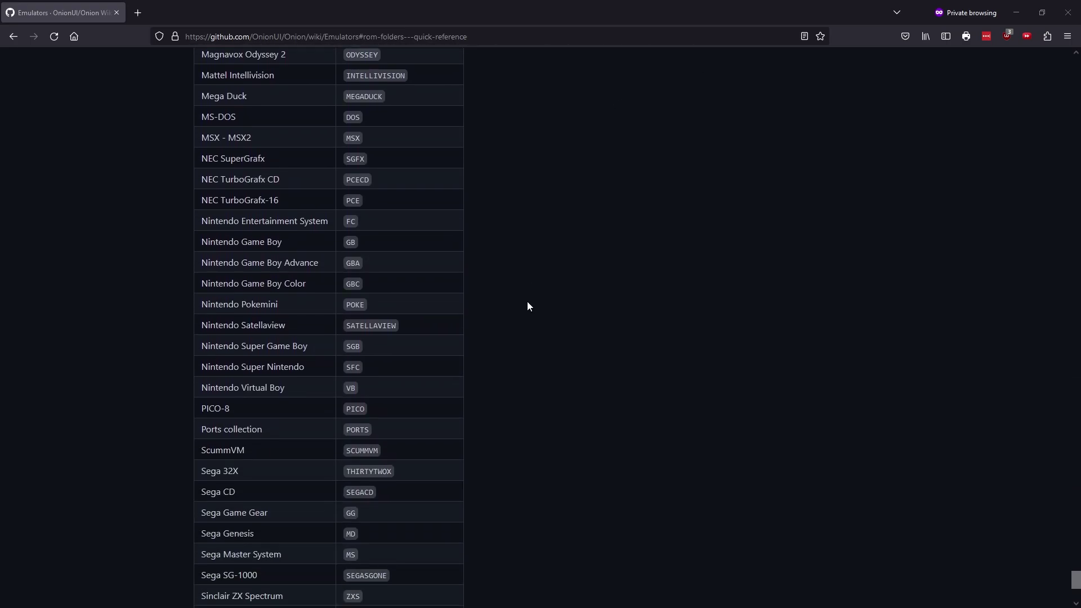
scroll(524, 309, "down", 1)
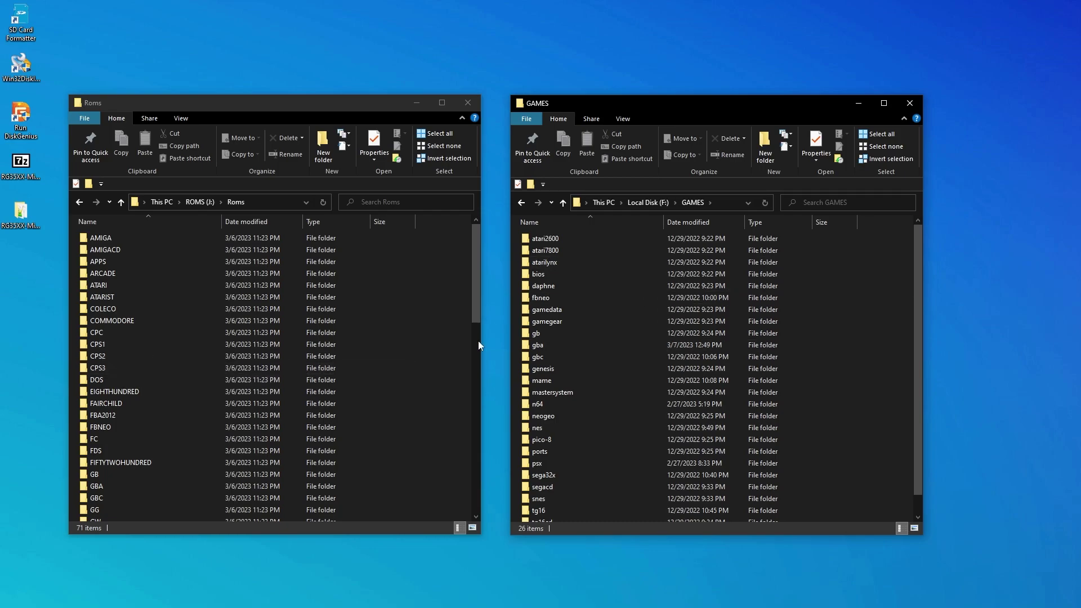
- Open the local gb folder in GAMES and begin selecting its Game Boy game files
double_click(557, 336)
left_click(586, 252)
scroll(677, 343, "down", 10)
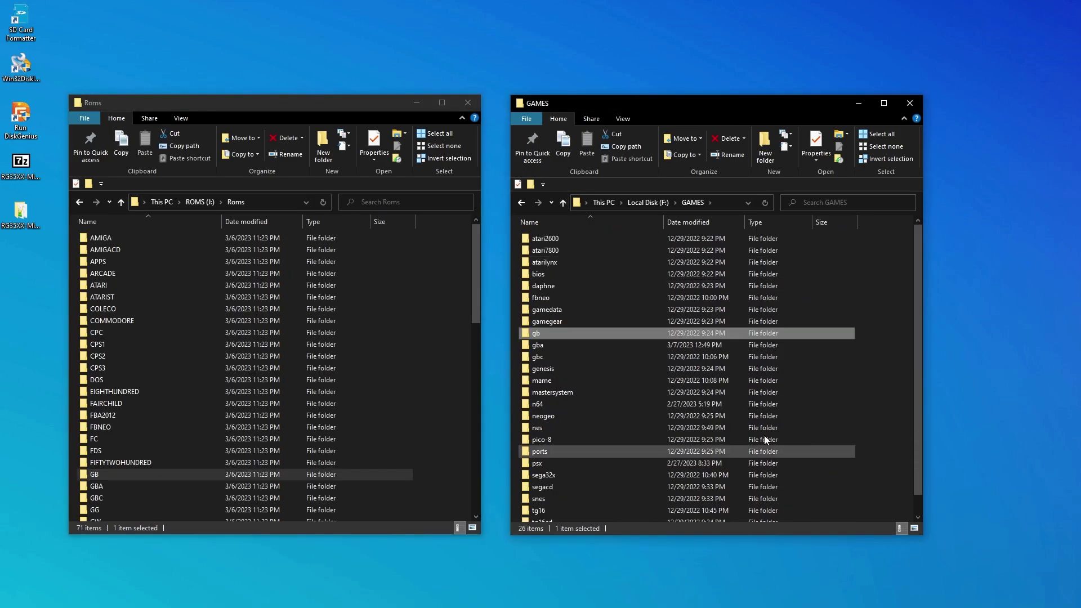